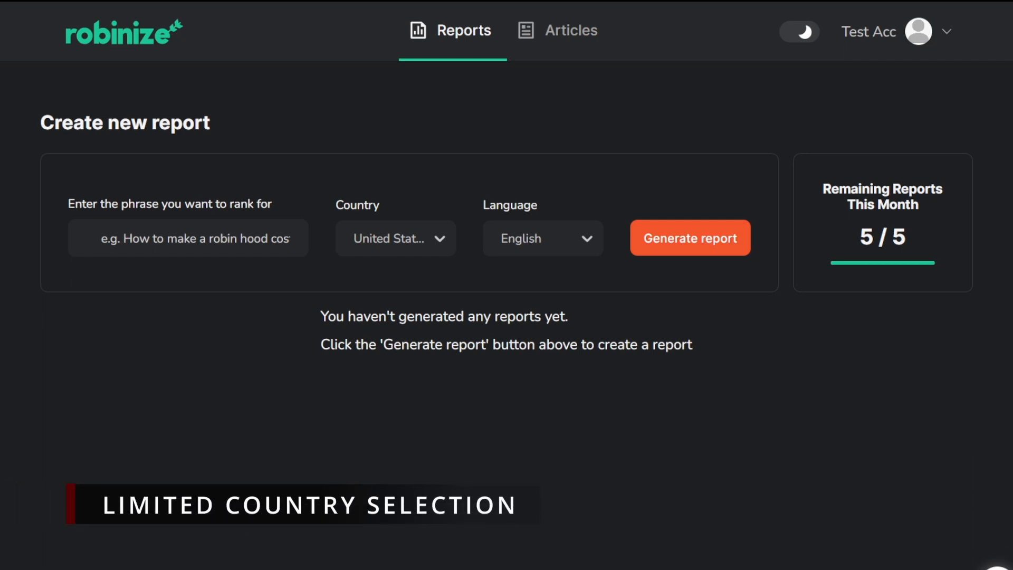
Look through the available country and language options for a new report, keeping United States and English
left_click(230, 238)
left_click(443, 238)
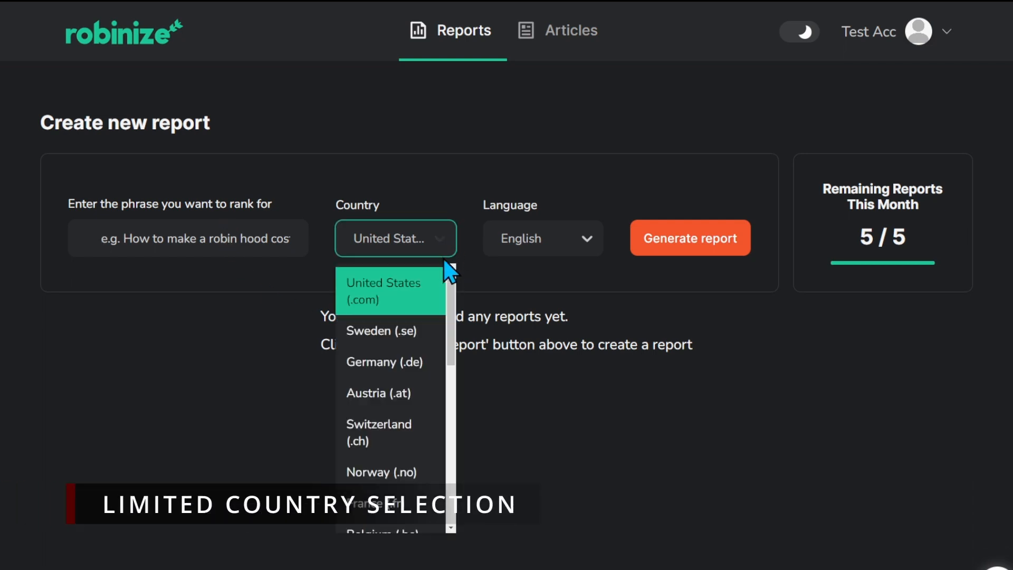
scroll(451, 312, "down", 1)
left_click_drag(451, 317, 443, 273)
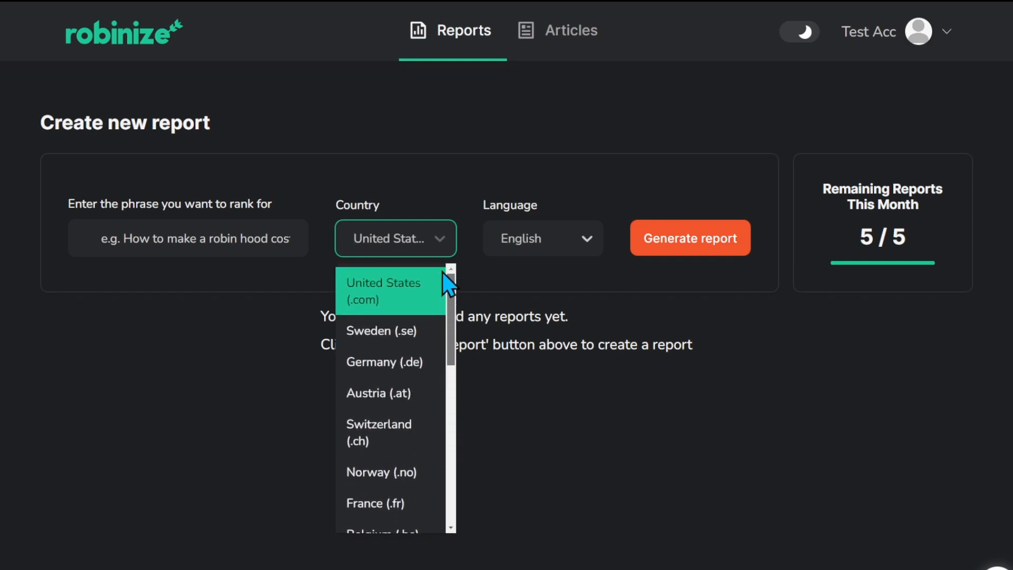
left_click(561, 243)
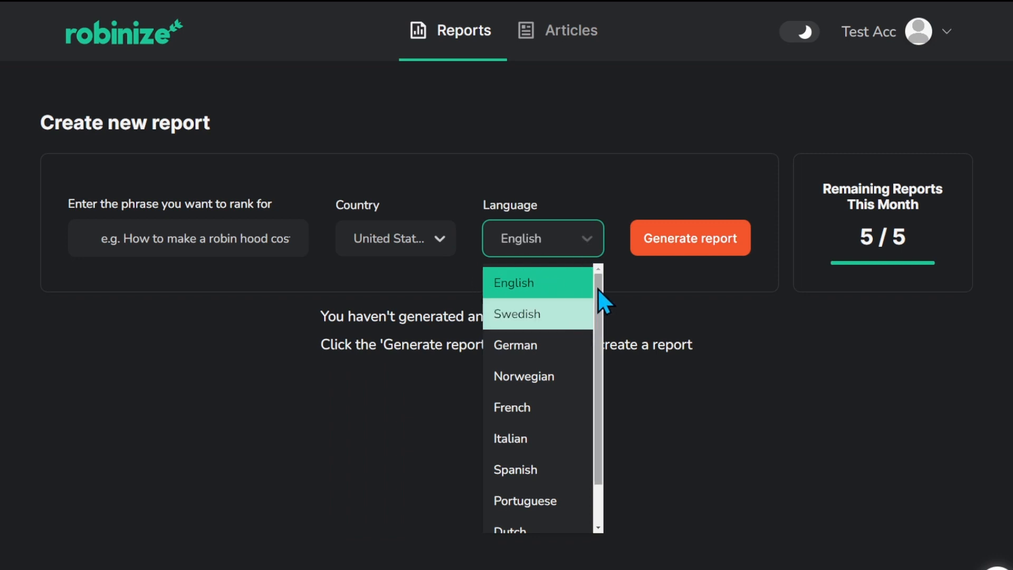
left_click_drag(601, 300, 633, 281)
left_click(659, 283)
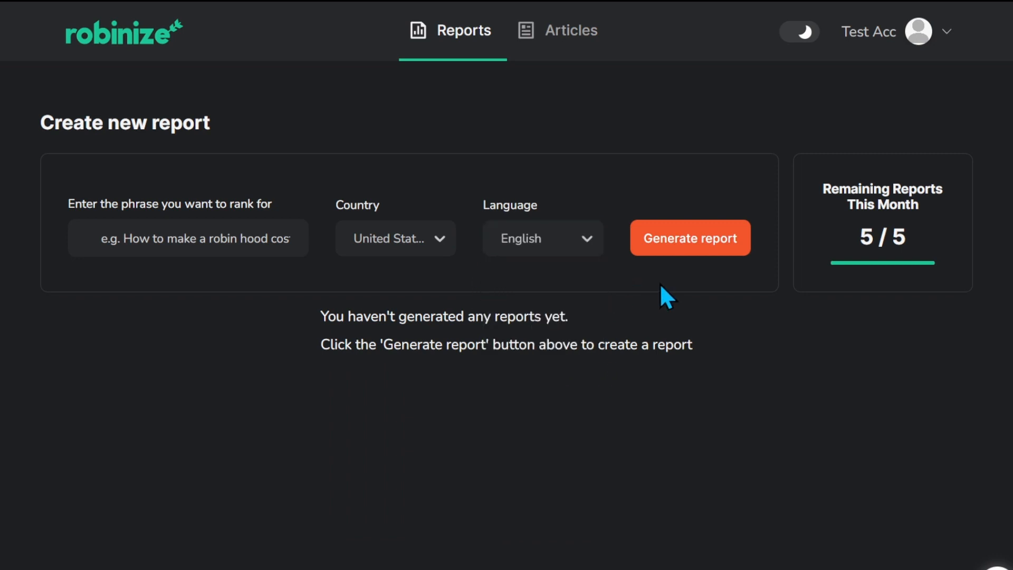
Generate a report for the phrase "Known Benefits of Niche Blogging" with the country United States and language English
left_click(171, 240)
type("Known Benefits of Niche Blogging")
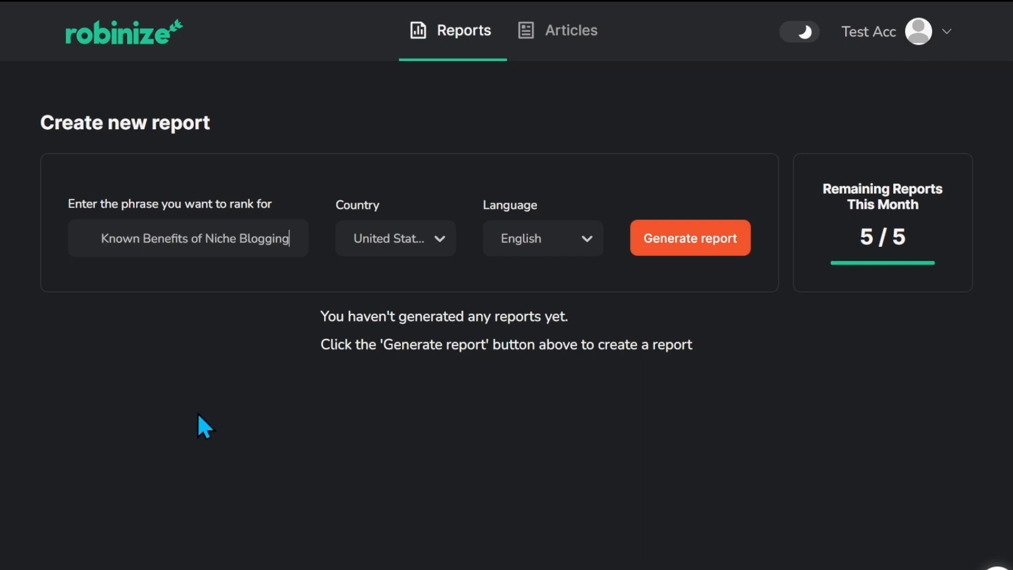
left_click_drag(300, 239, 44, 237)
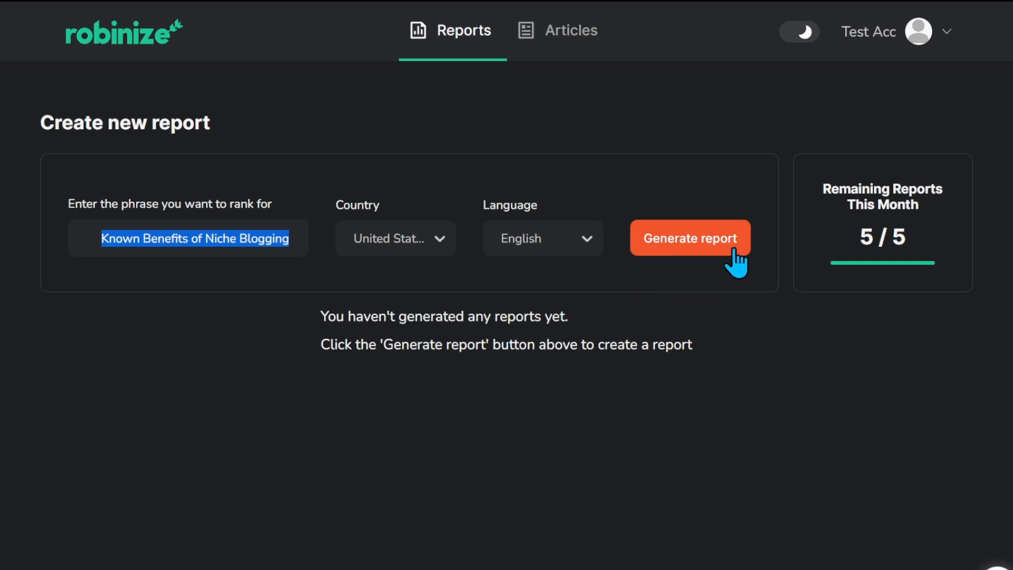
left_click(683, 248)
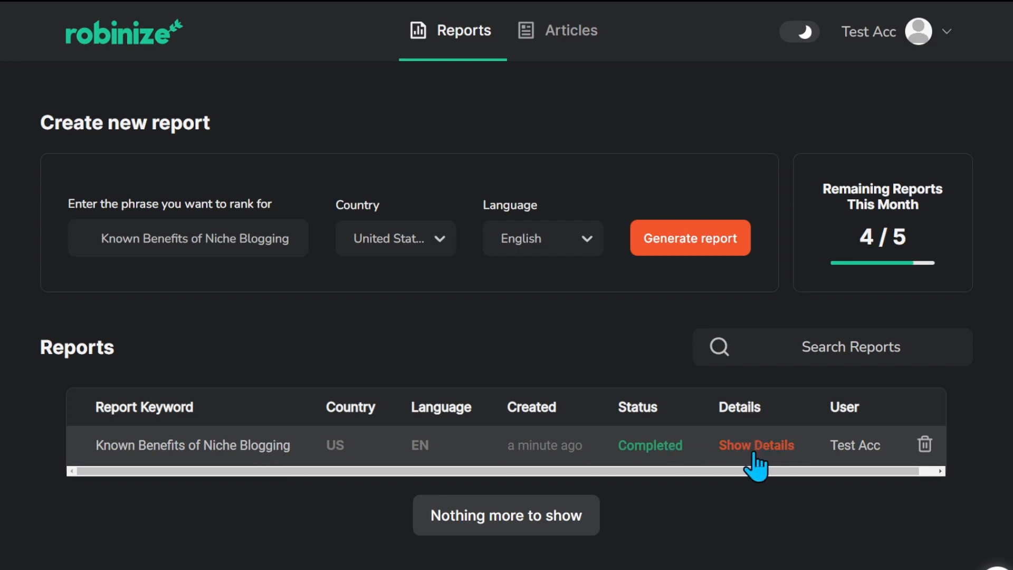
Open the Known Benefits of Niche Blogging report and examine its SERP results count, average word count and suggested content grade
left_click(265, 446)
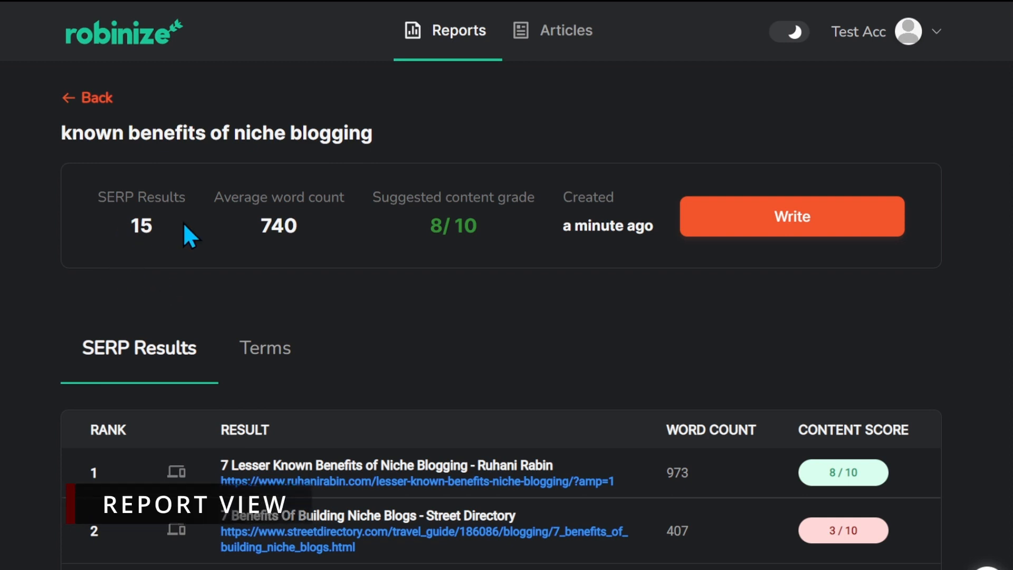
left_click_drag(129, 221, 160, 221)
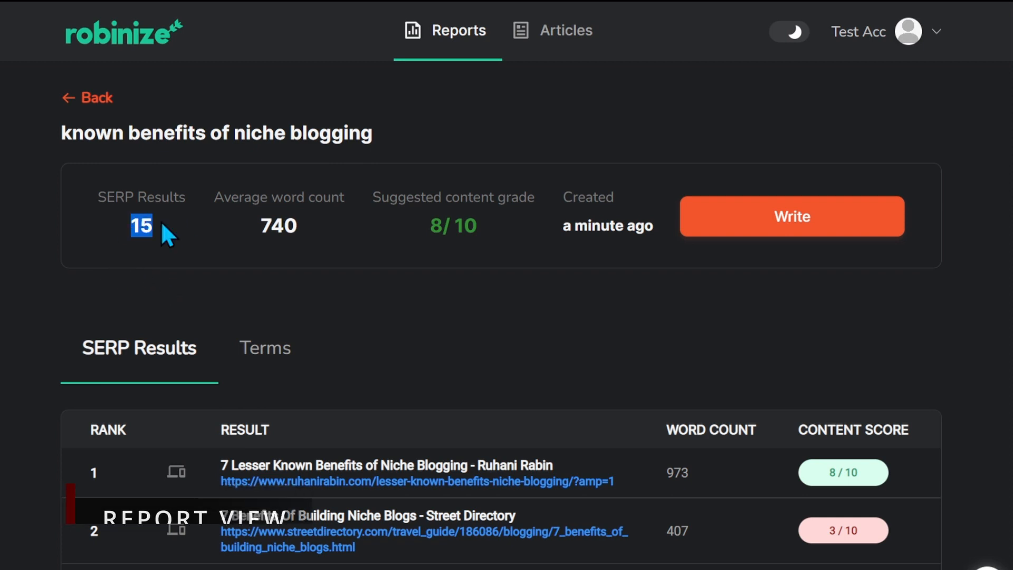
left_click(168, 224)
left_click_drag(264, 221, 298, 220)
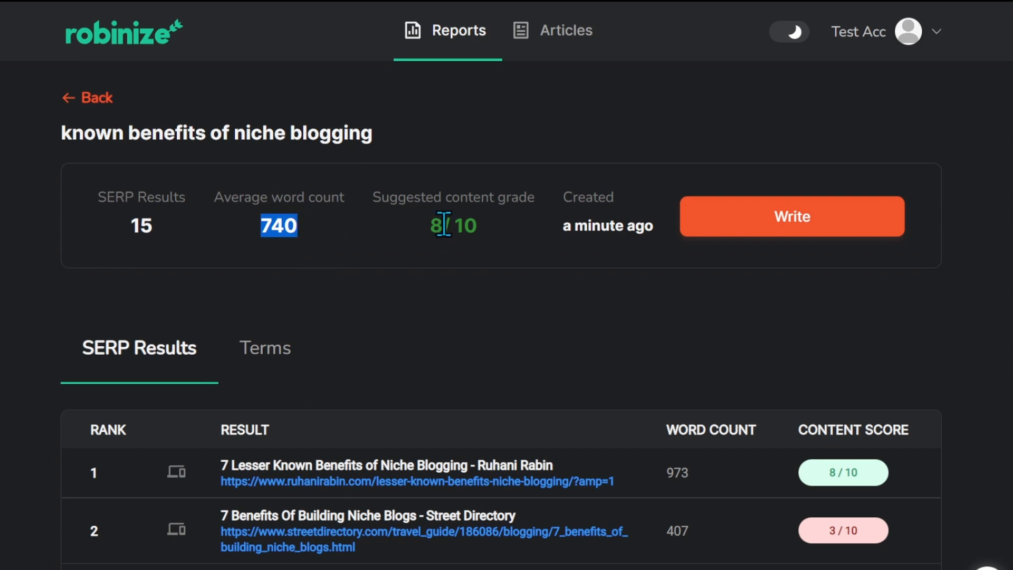
left_click(473, 217)
left_click_drag(484, 223, 413, 235)
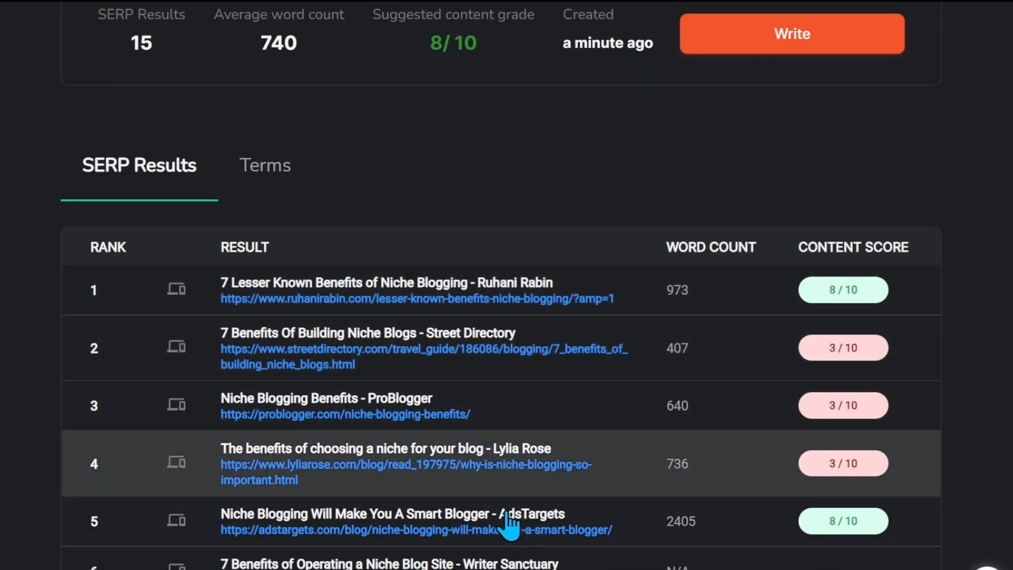
Look through the report's ranked SERP results with their word counts and content scores
scroll(464, 369, "down", 5)
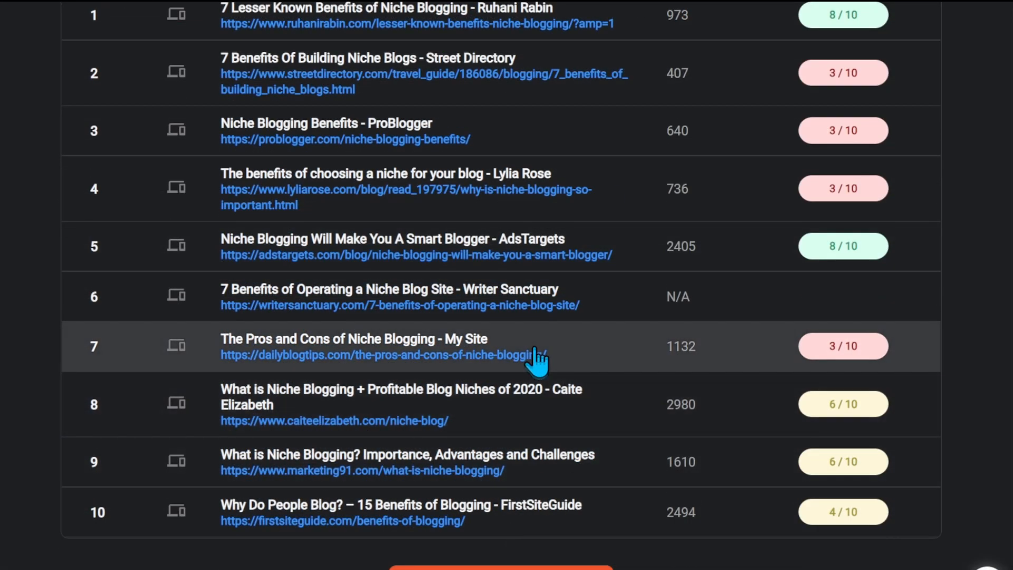
left_click(533, 566)
scroll(565, 468, "down", 5)
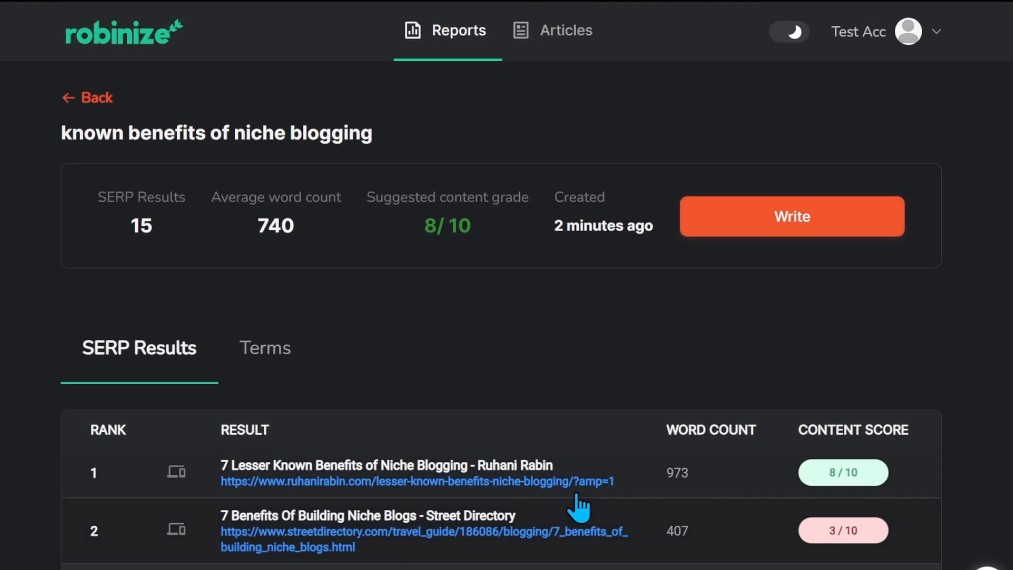
Start writing an article from the report and look through the related terms in the editor
left_click(764, 232)
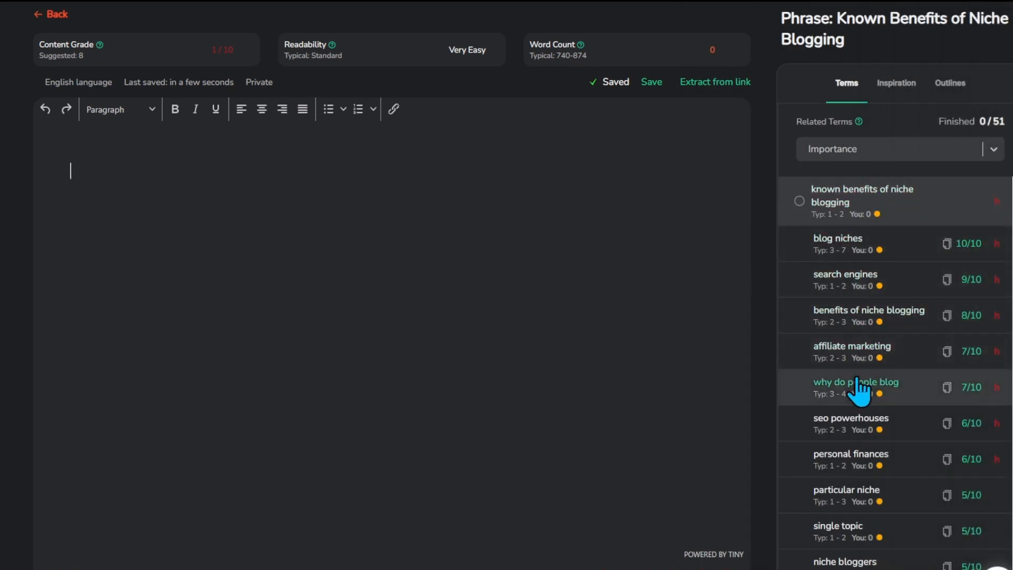
scroll(853, 472, "down", 2)
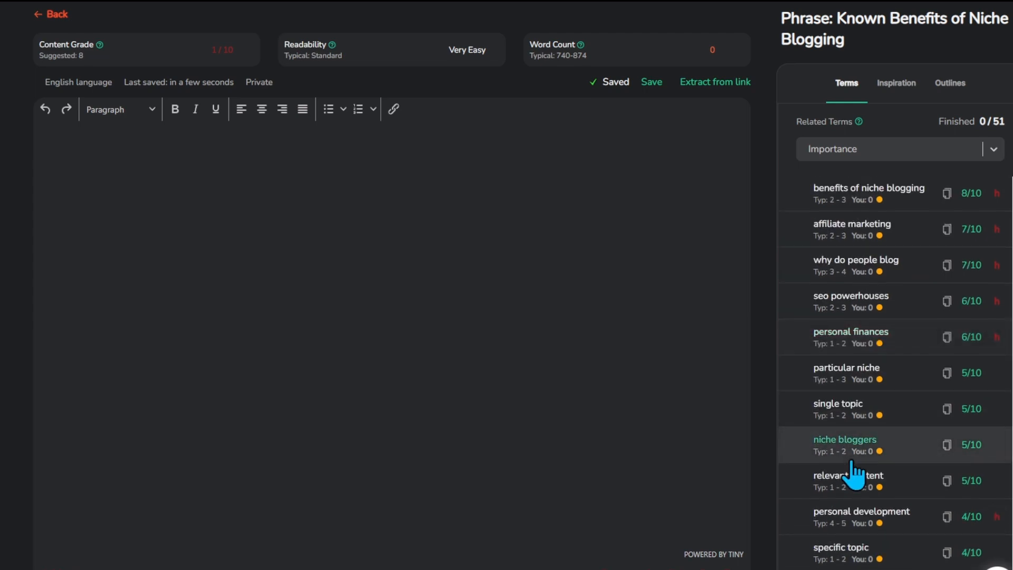
scroll(856, 465, "up", 3)
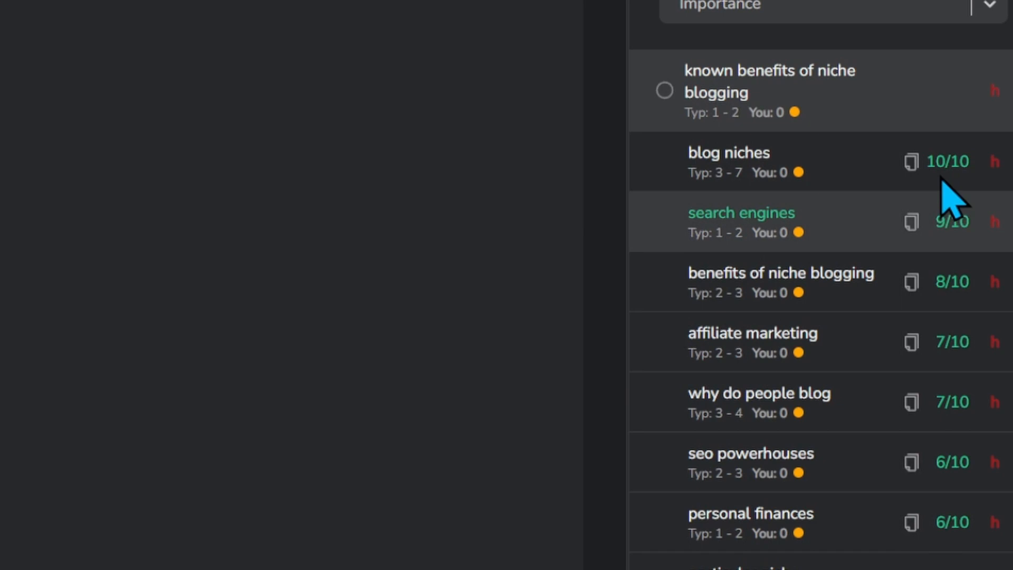
Inspect the details of individual related terms such as "blog niches", and check the options for sorting the terms
left_click(860, 170)
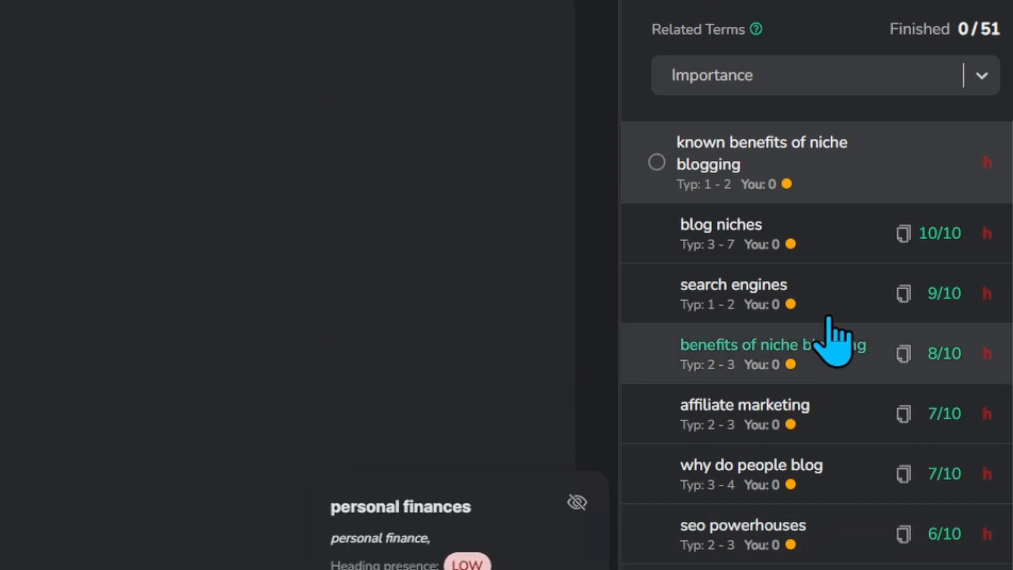
mouse_move(825, 296)
mouse_move(829, 241)
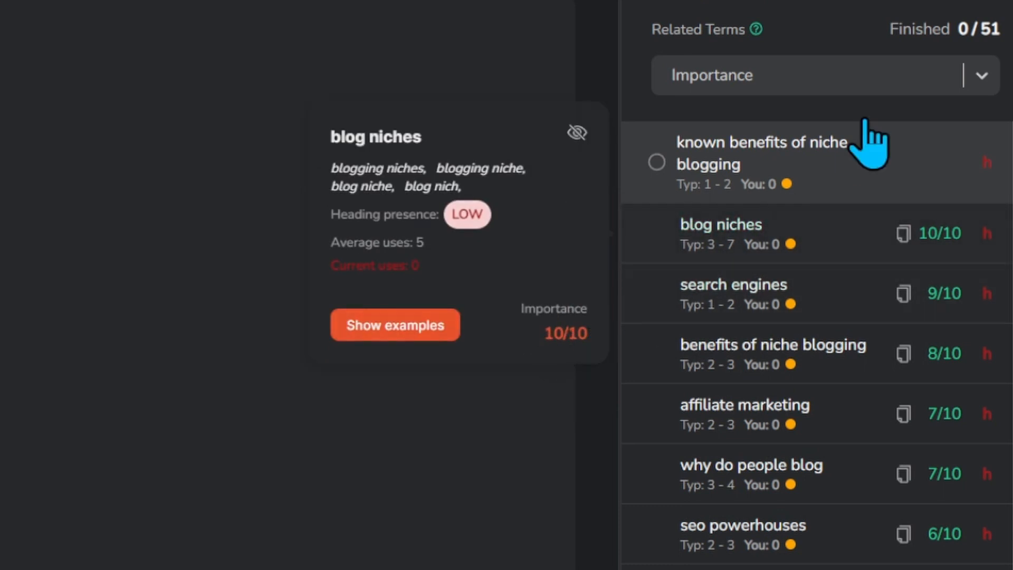
left_click(984, 76)
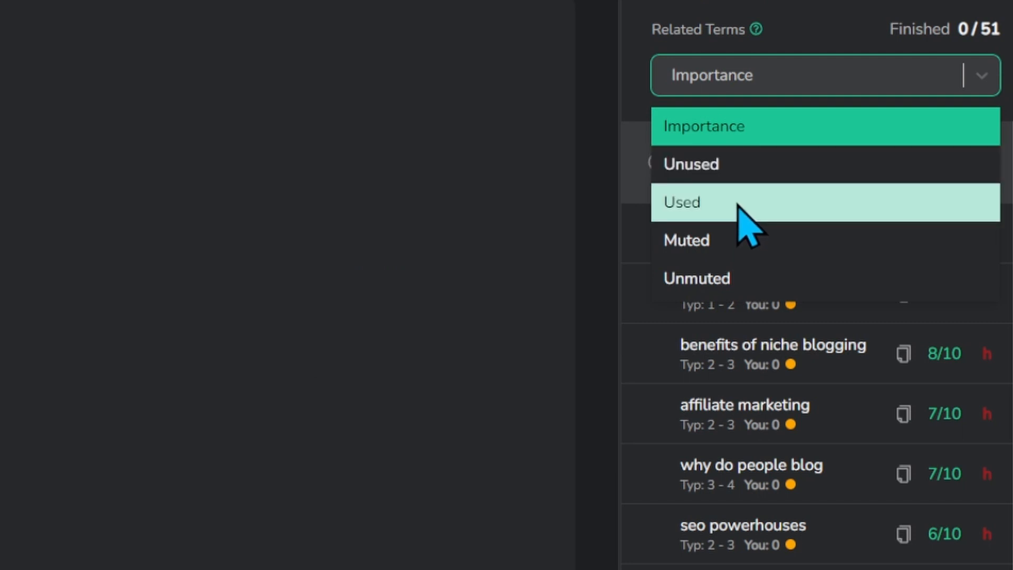
left_click(988, 86)
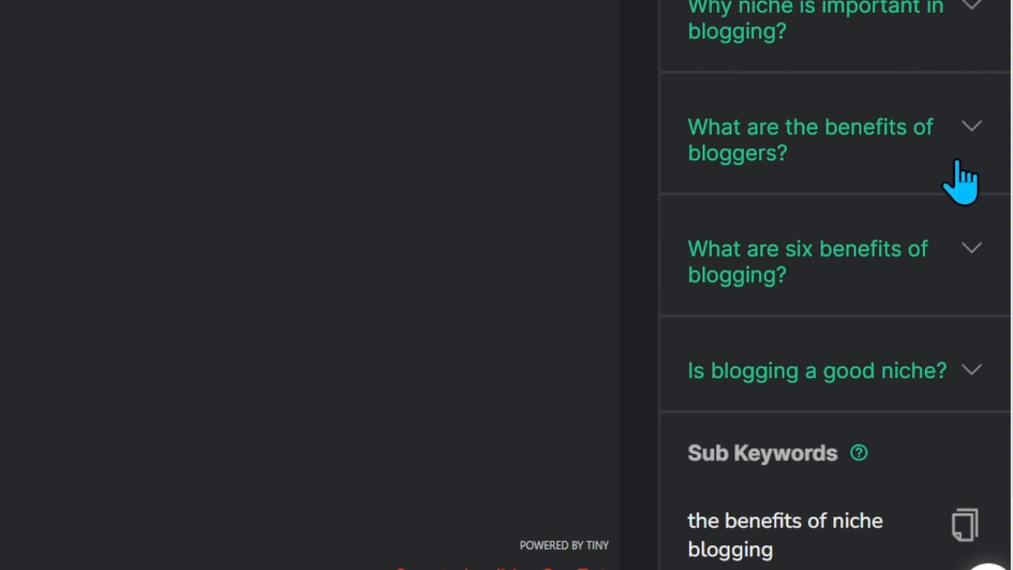
Examine the People Also Ask questions and the sub keywords, highlighting "the benefits of niche blogging"
scroll(926, 275, "down", 2)
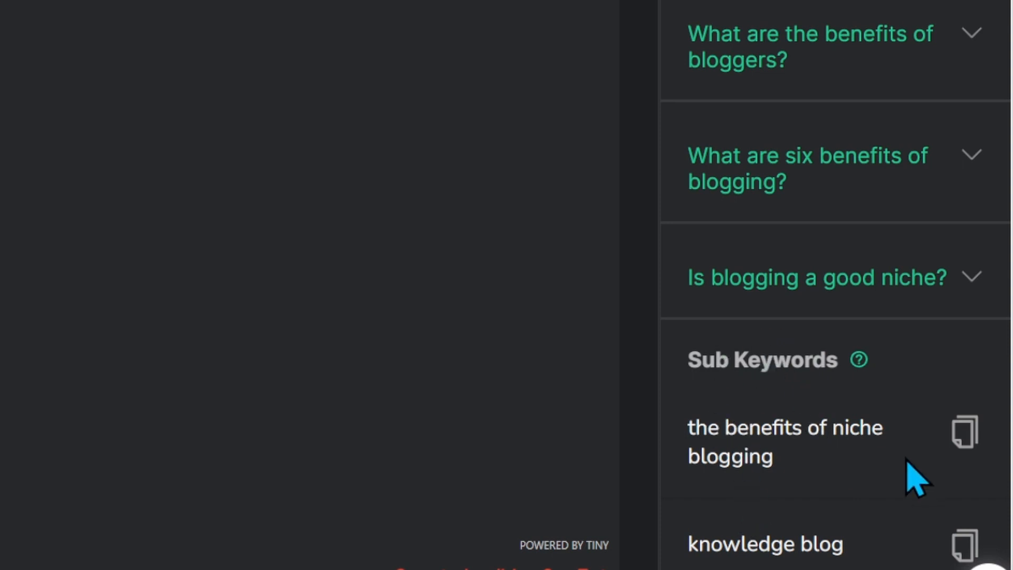
triple_click(788, 453)
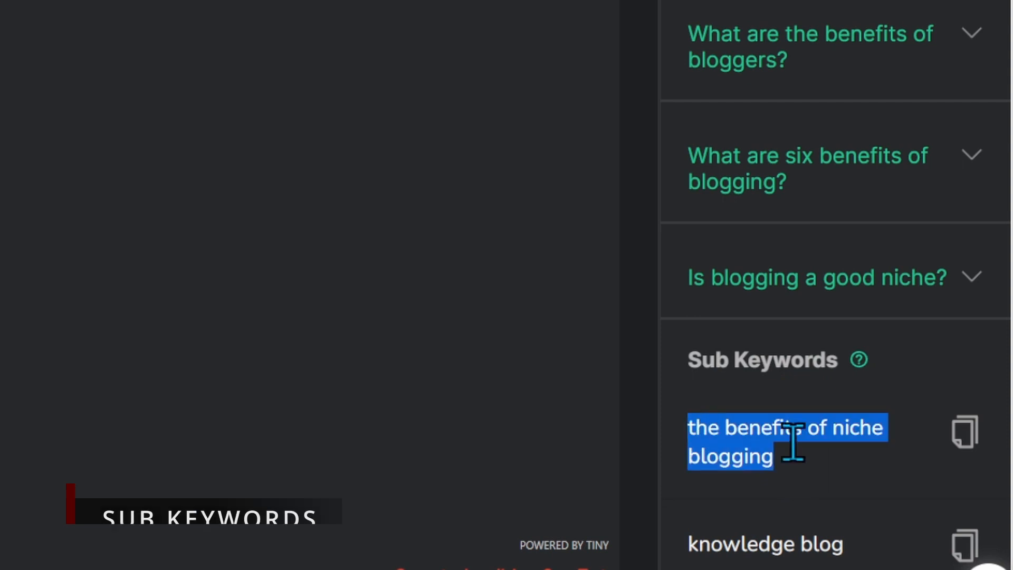
left_click(823, 467)
scroll(900, 464, "up", 2)
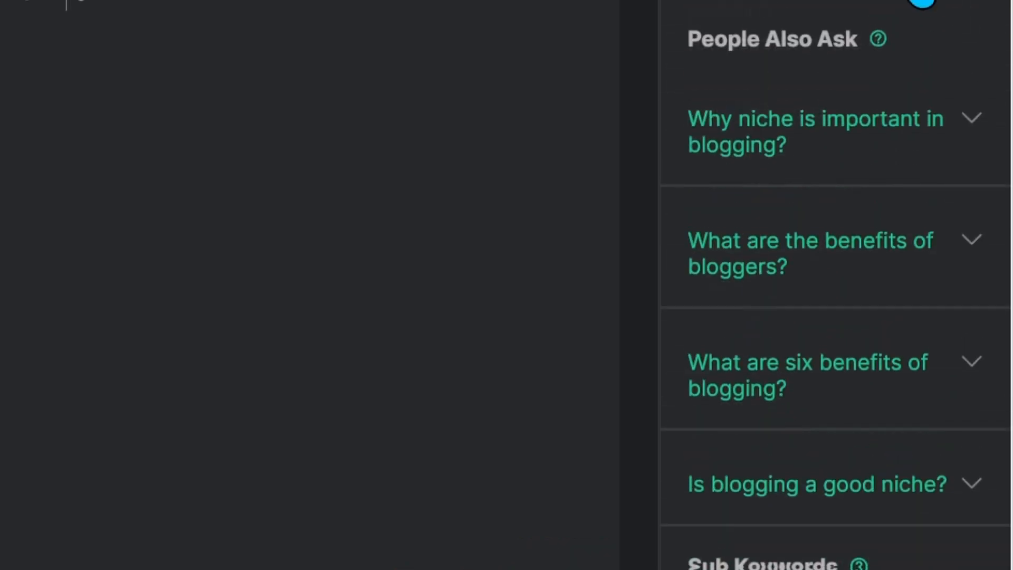
Expand the competitor outlines of the #1 and #2 ranked results and read through their headings
scroll(922, 3, "down", 5)
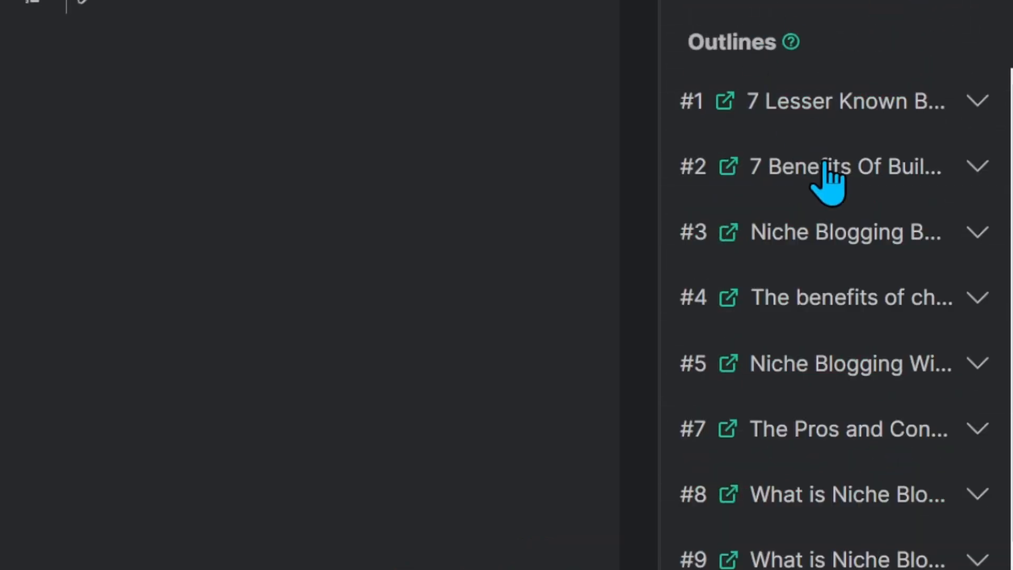
left_click(976, 101)
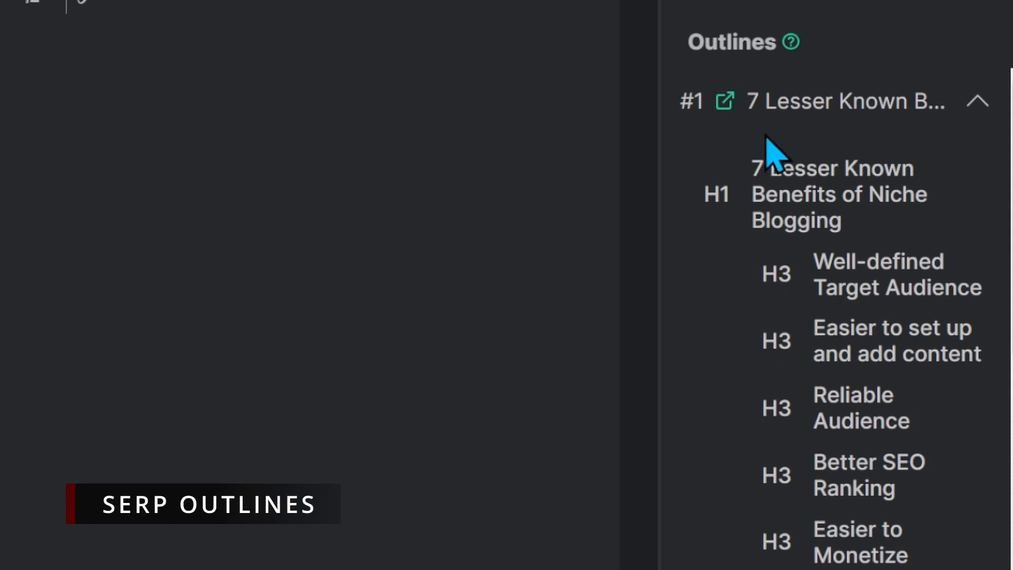
scroll(847, 379, "down", 5)
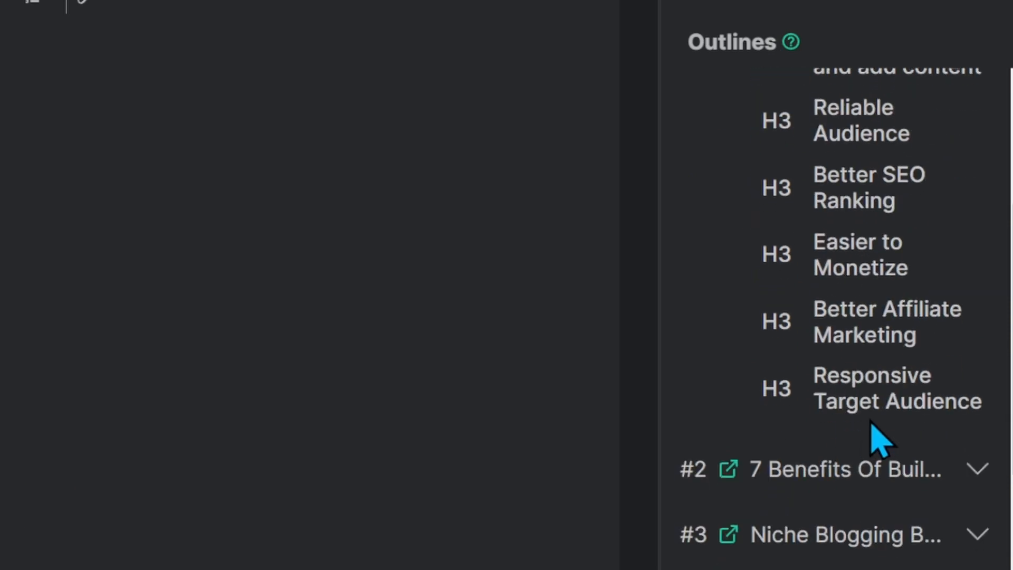
scroll(876, 411, "up", 4)
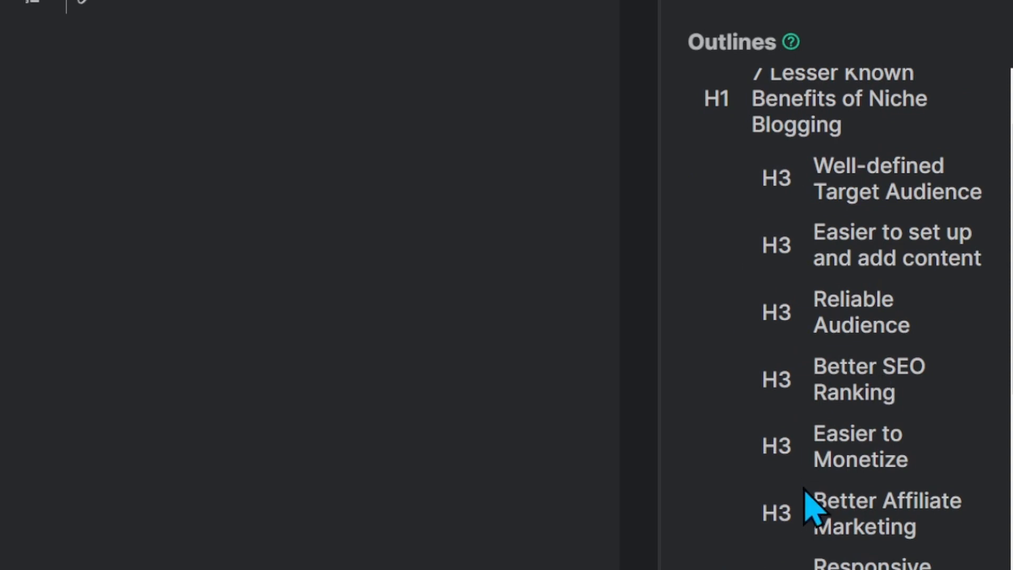
scroll(807, 515, "down", 4)
left_click(979, 377)
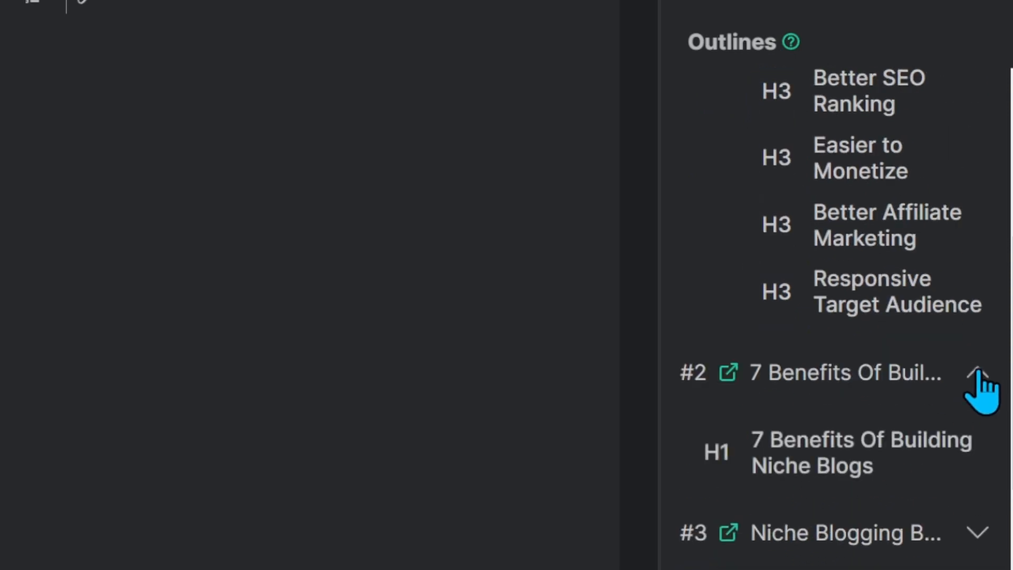
Highlight the heading "Easier to set up and add content" in the #1 outline, and return to the related terms
scroll(875, 479, "up", 6)
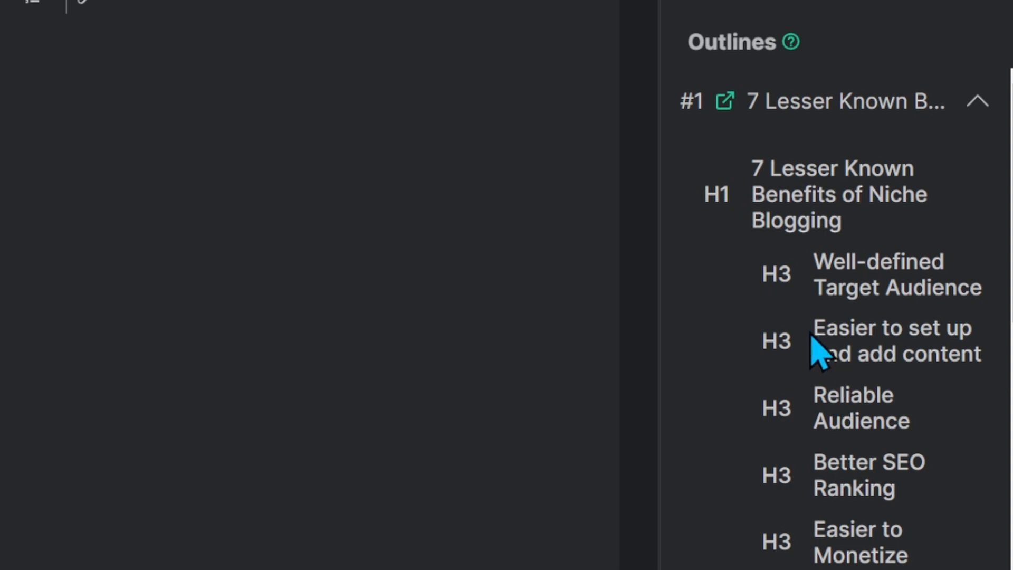
left_click_drag(982, 355, 815, 327)
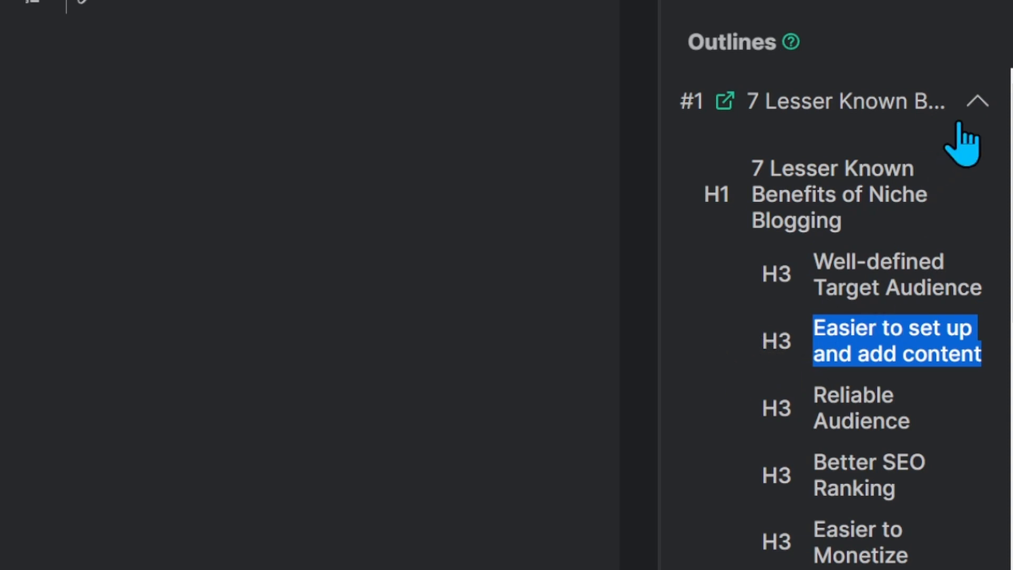
left_click(977, 103)
scroll(858, 16, "down", 10)
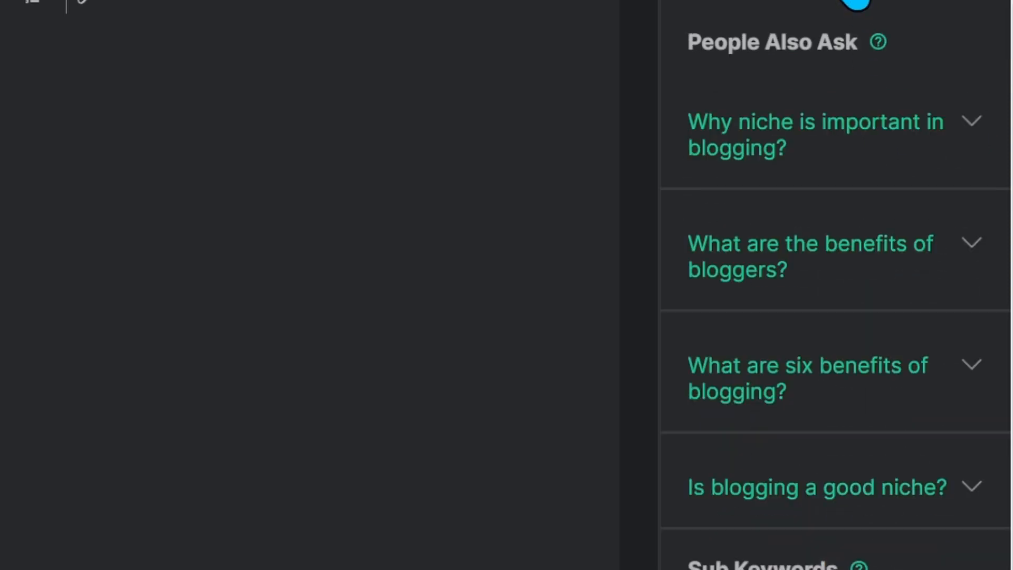
left_click(779, 1)
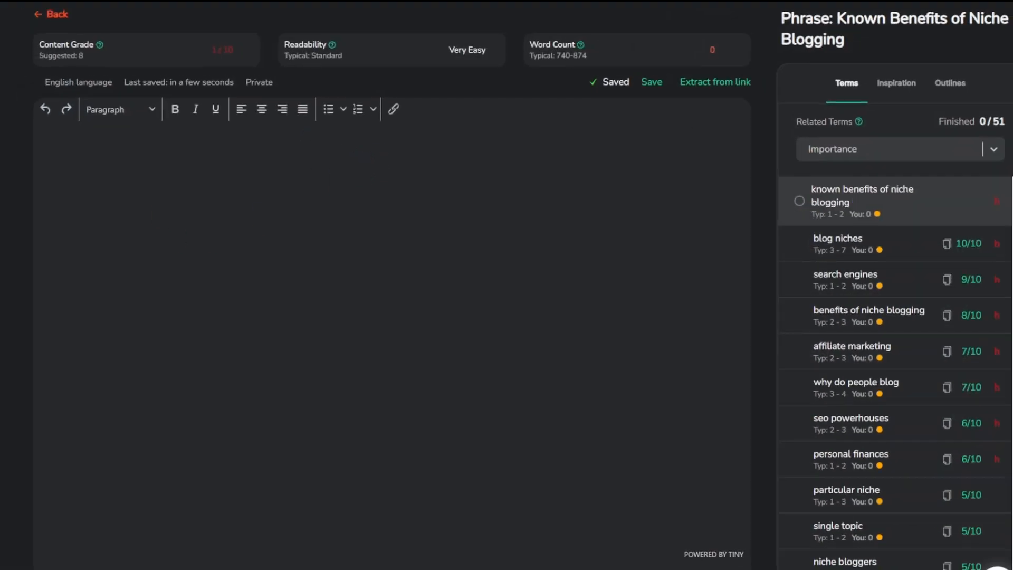
Extract the content of the web page whose URL ends in lesser-known-benefits-niche-blogging/ into the article editor
left_click(707, 90)
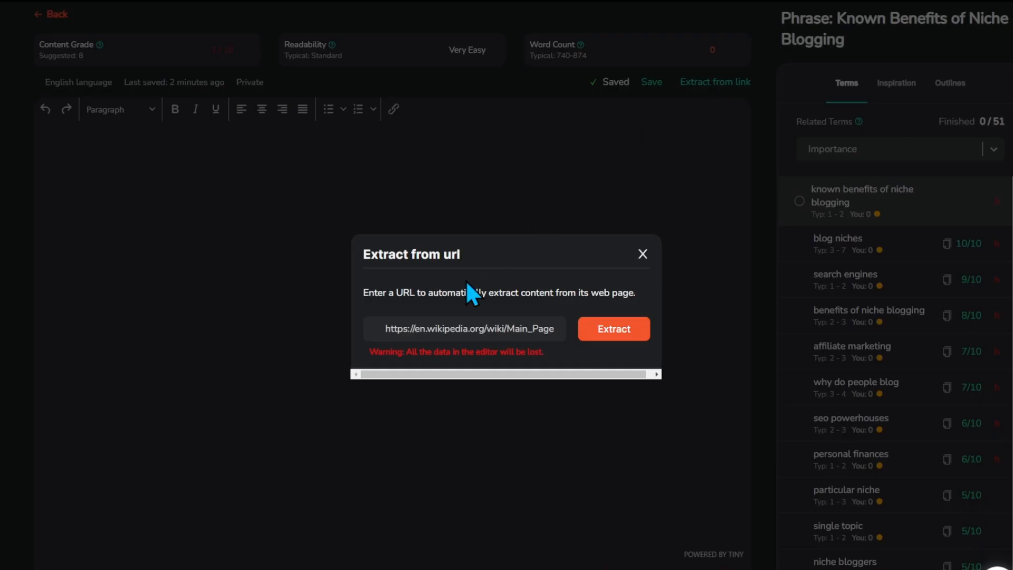
key("ctrl+v")
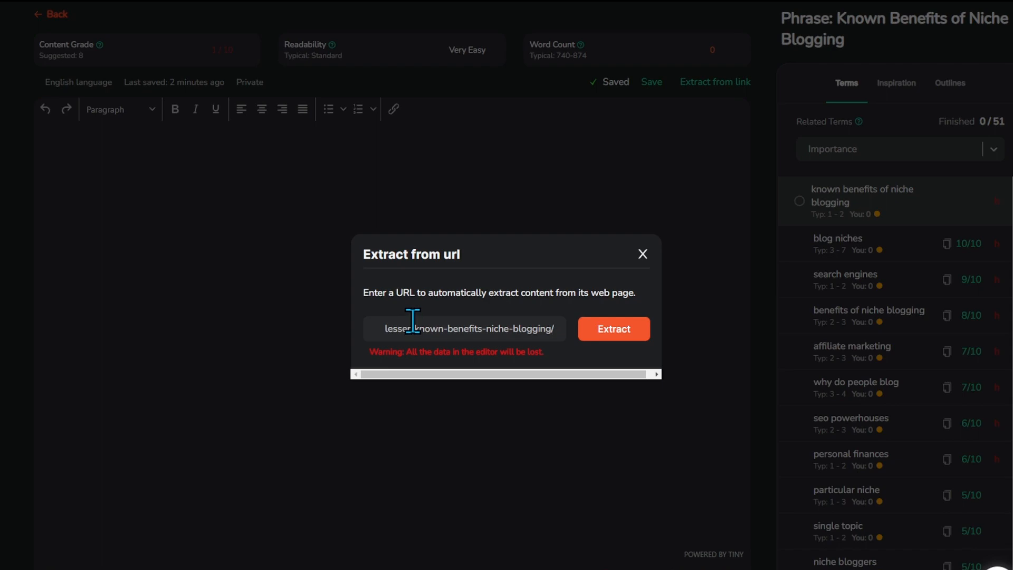
left_click(621, 327)
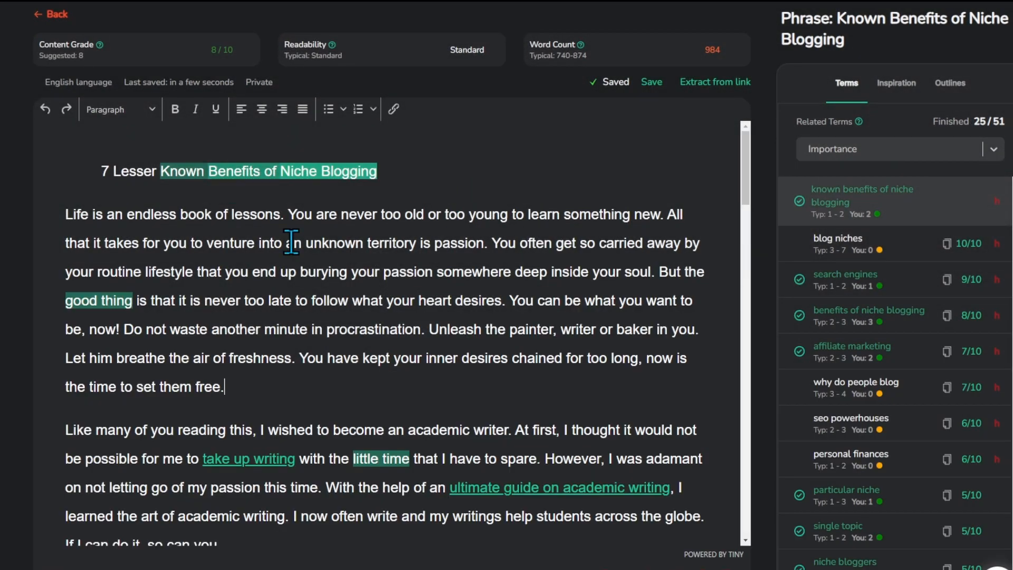
Replace the entire article in the editor with the copied revised version and save it
double_click(219, 49)
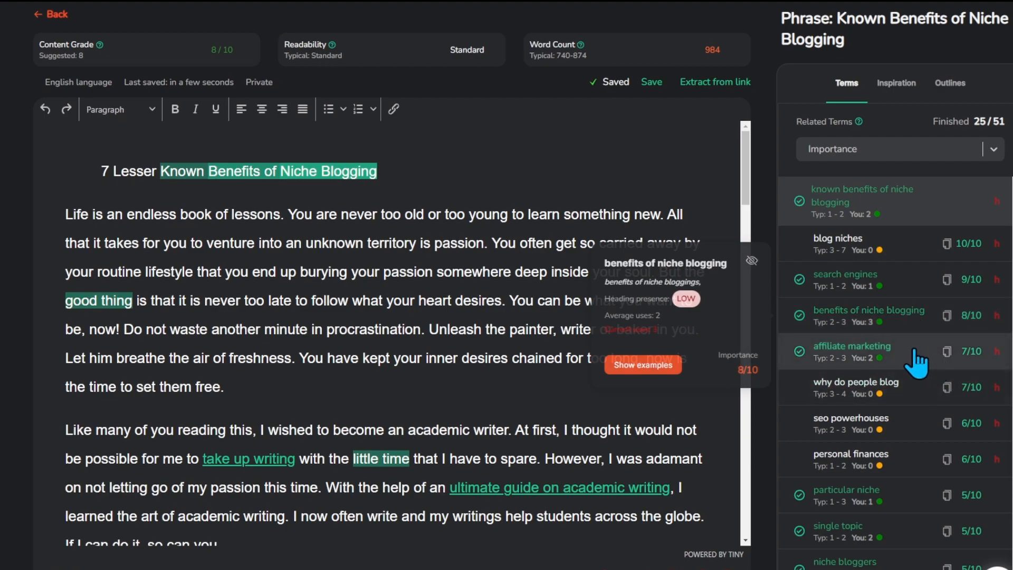
mouse_move(913, 349)
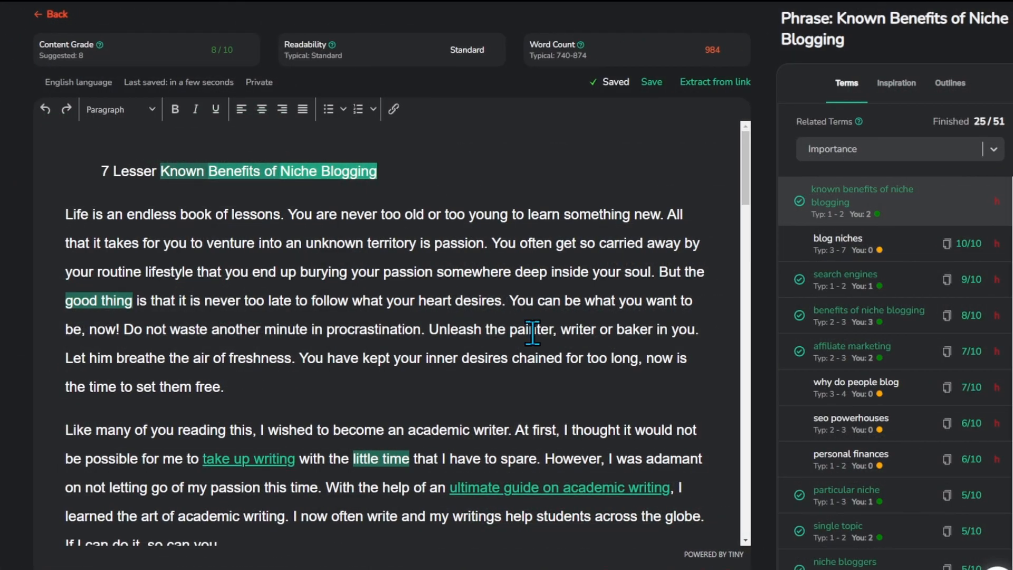
key("ctrl+a")
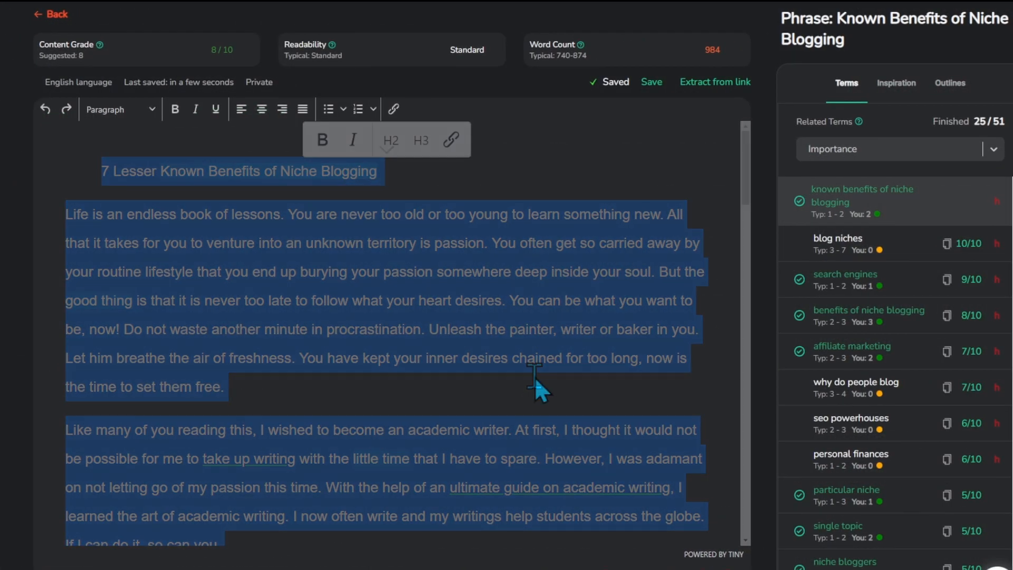
key("BackSpace")
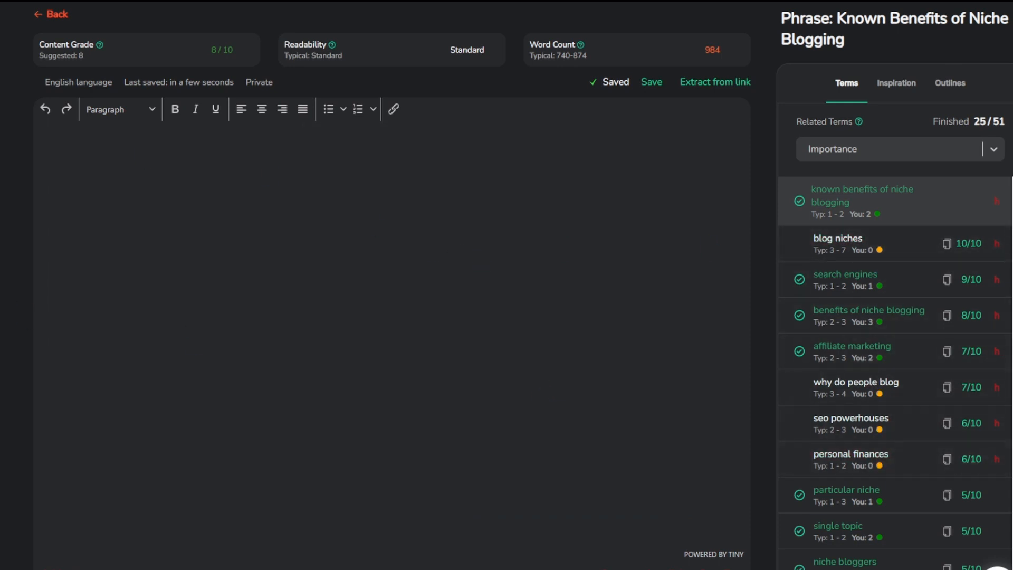
key("ctrl+v")
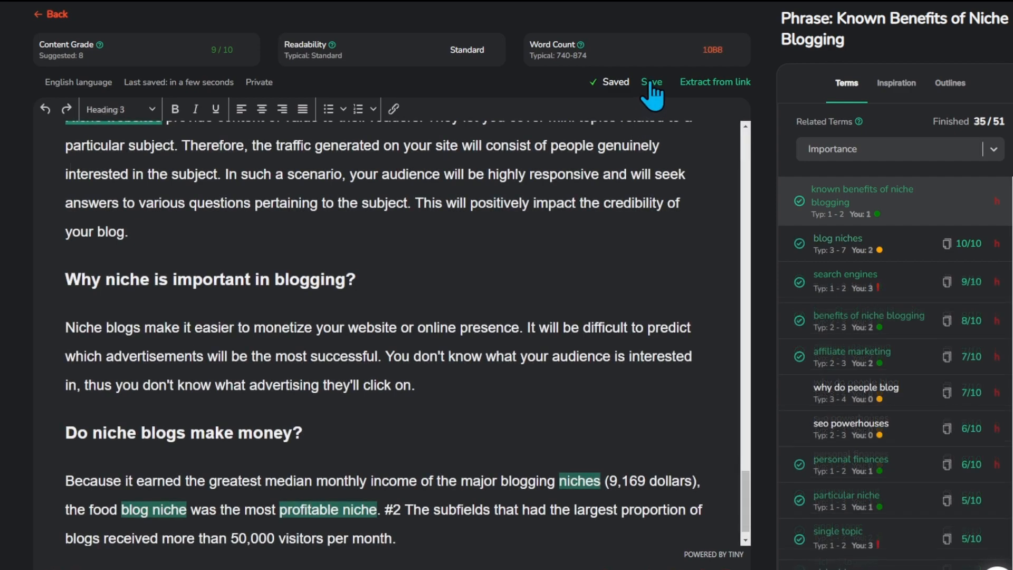
left_click(652, 83)
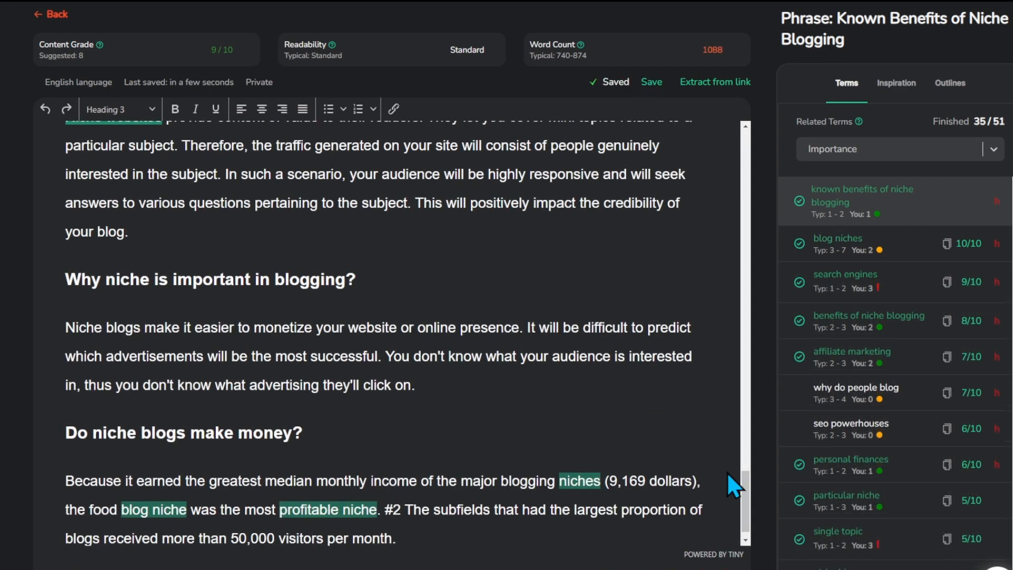
Check the content grade from the start of the article, and inspect the unused terms "seo powerhouses" and "why do people blog"
left_click_drag(745, 496, 765, 94)
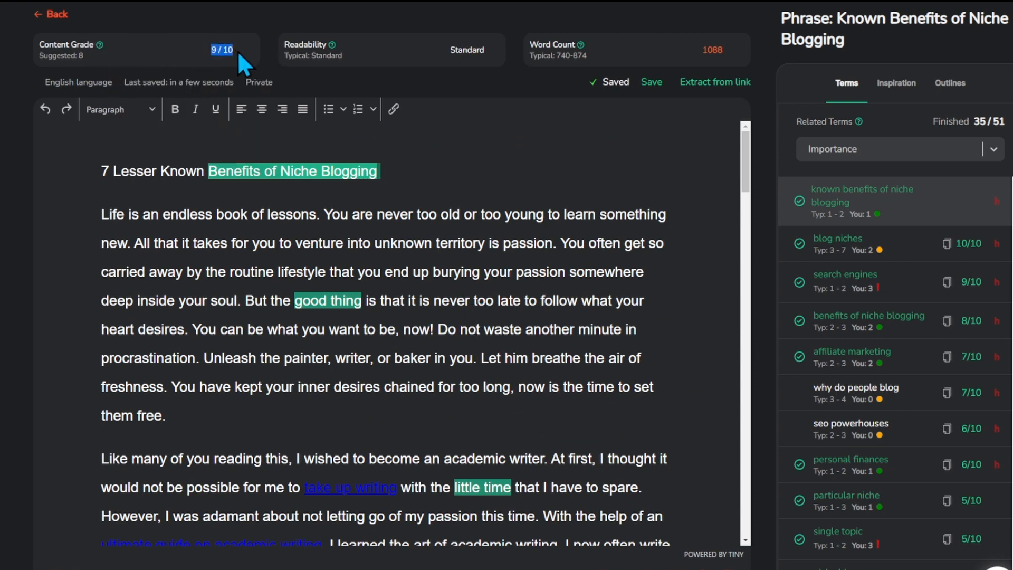
left_click(227, 147)
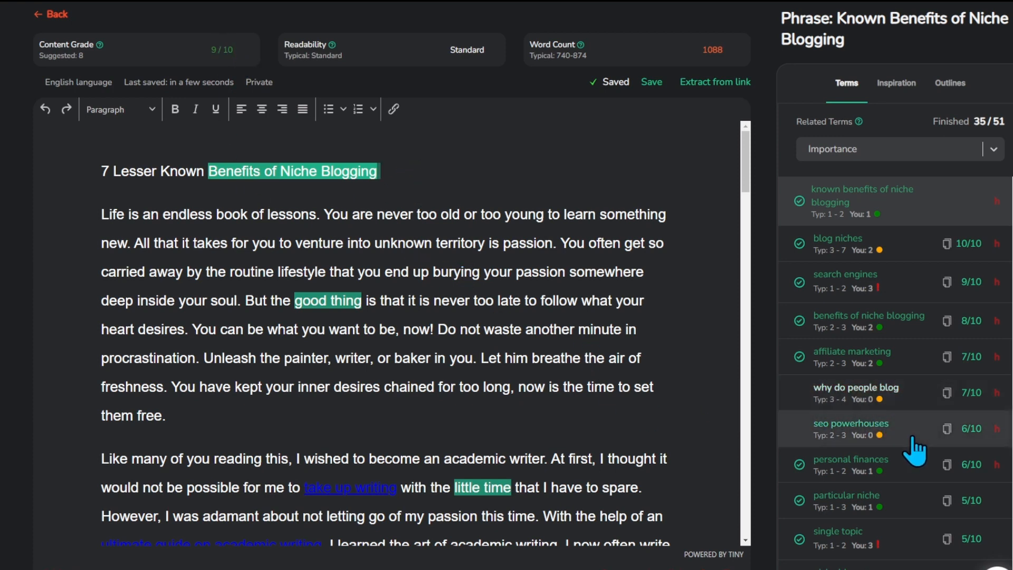
mouse_move(856, 442)
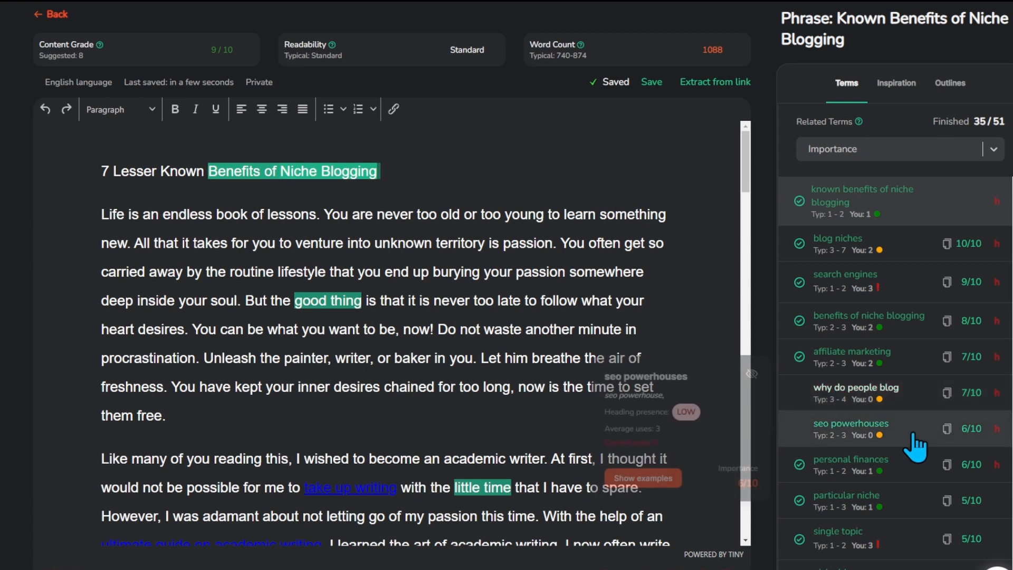
mouse_move(917, 404)
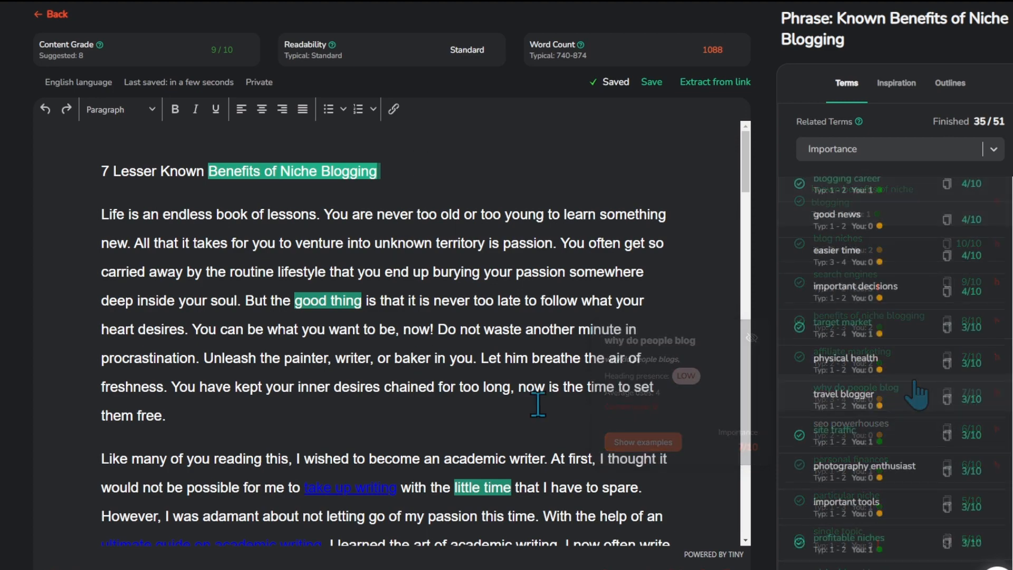
Add "SEO powerhouses uses the niche topic technics to create massive visits from search engines." to the end of the "easier to set up" section
scroll(347, 343, "down", 7)
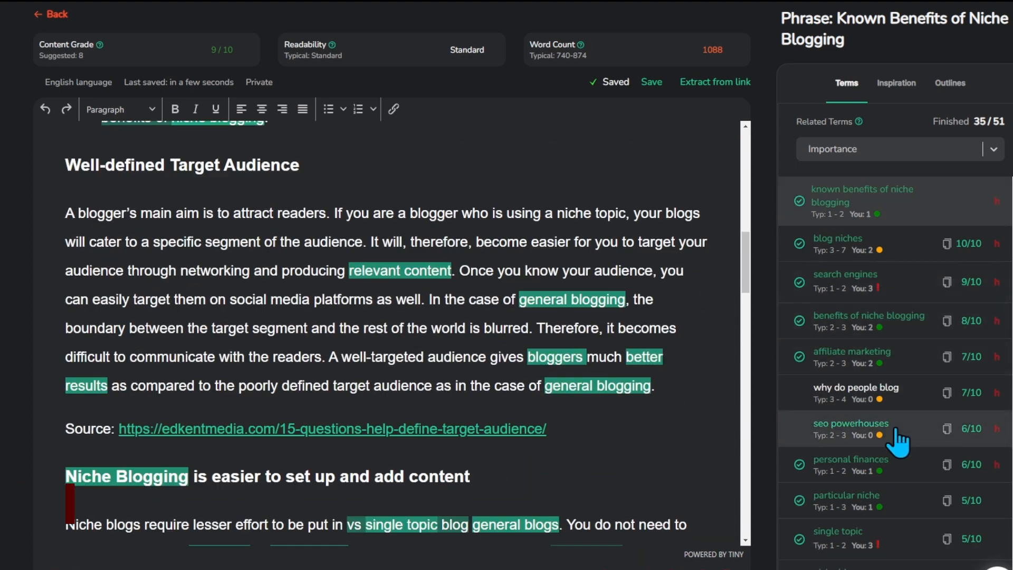
mouse_move(895, 432)
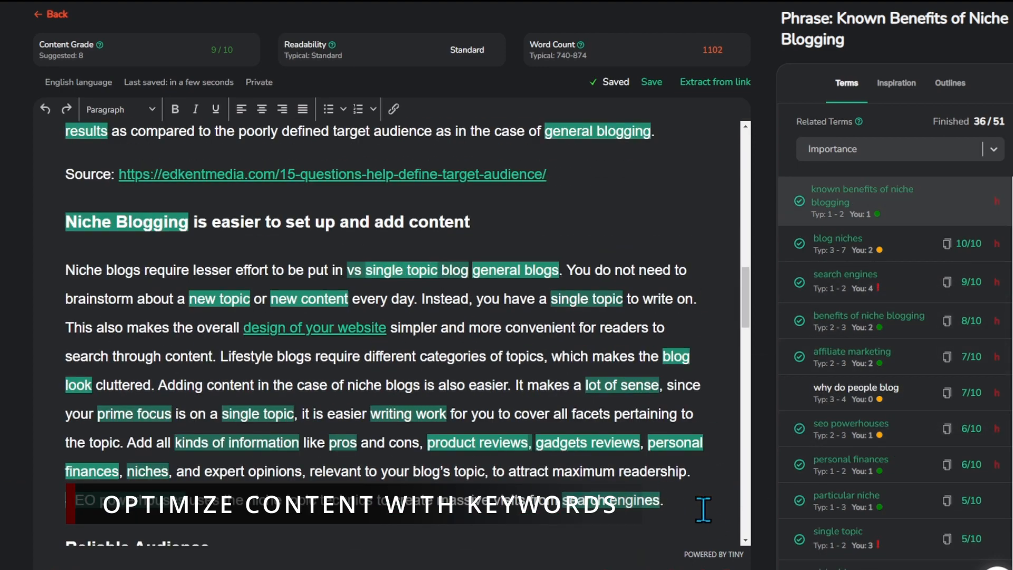
left_click_drag(685, 504, 65, 499)
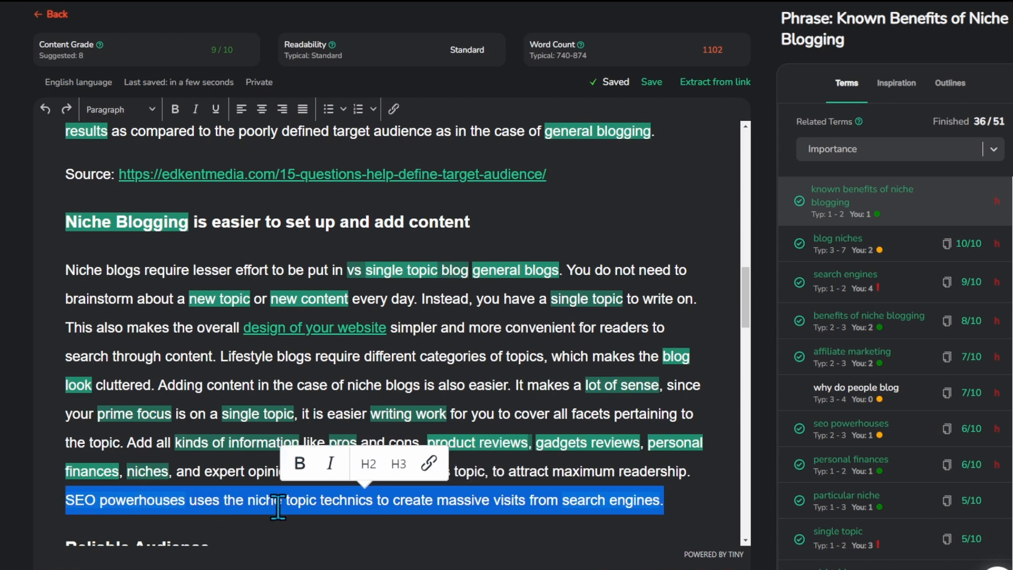
left_click(455, 511)
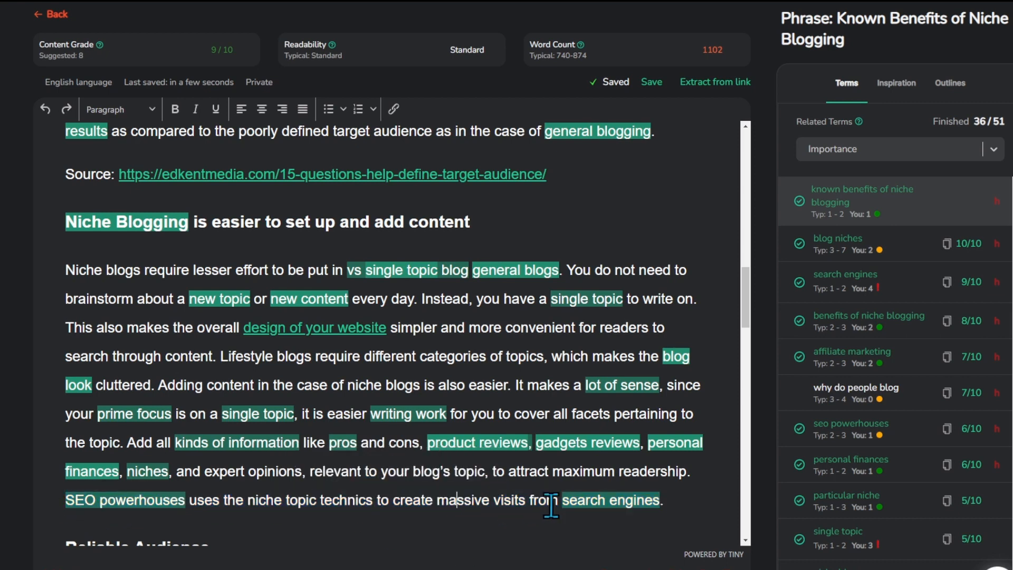
left_click(676, 500)
Reduce the overused term "single topic" by changing "you have a single topic to write on" to "you have a focused topic to write on"
scroll(881, 443, "down", 2)
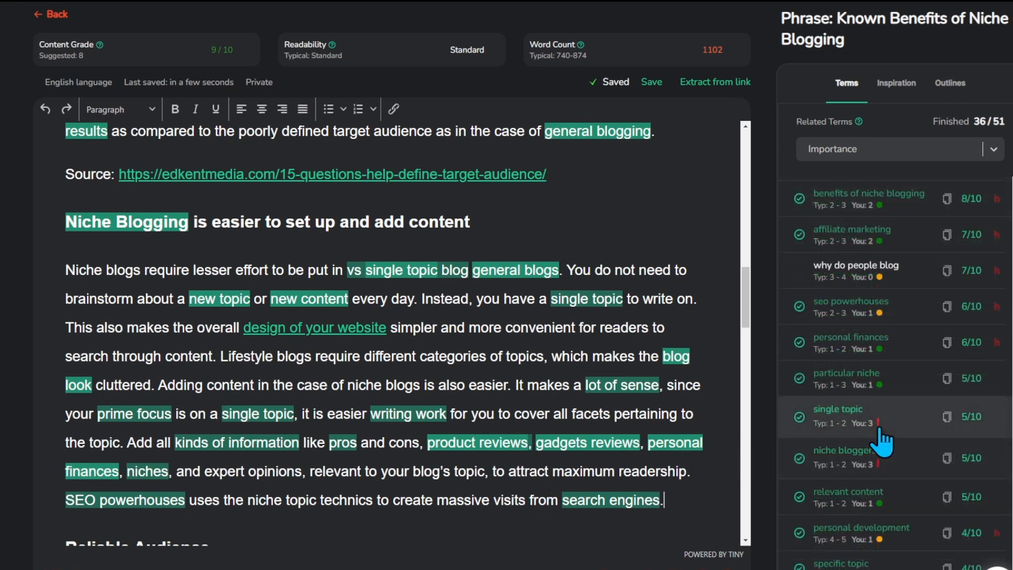
mouse_move(880, 428)
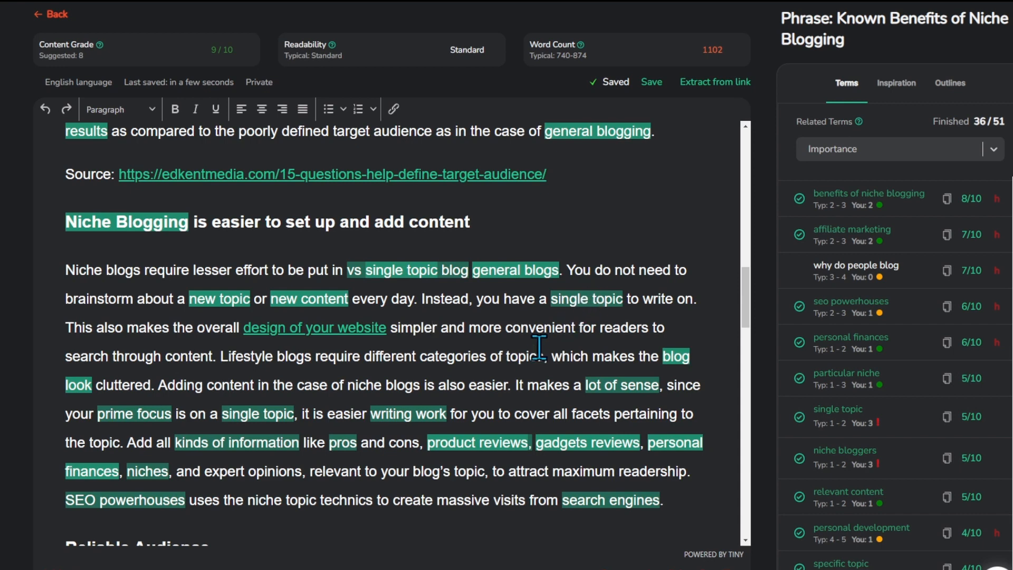
key("ctrl+shift+Left")
type("focused")
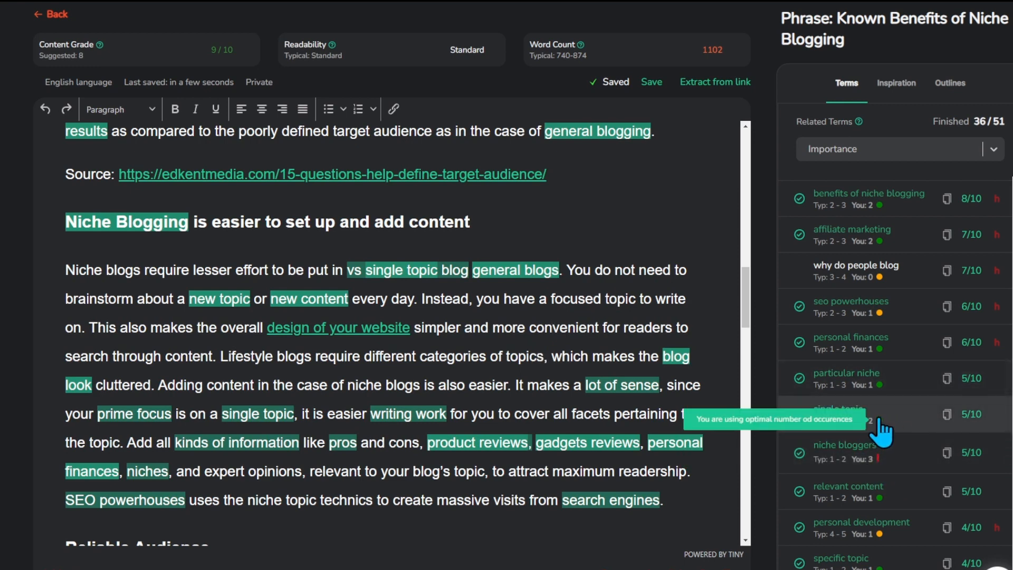
Reword the heading "Why niche is important in blogging?" as "Niche Topics: why do people blog?" and check that term's usage
mouse_move(878, 464)
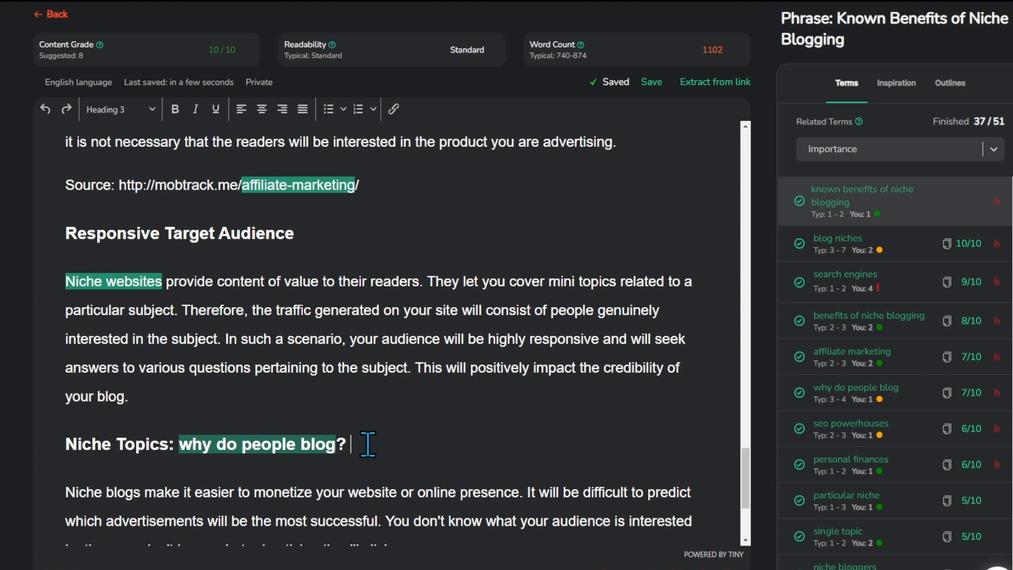
left_click_drag(369, 444, 66, 450)
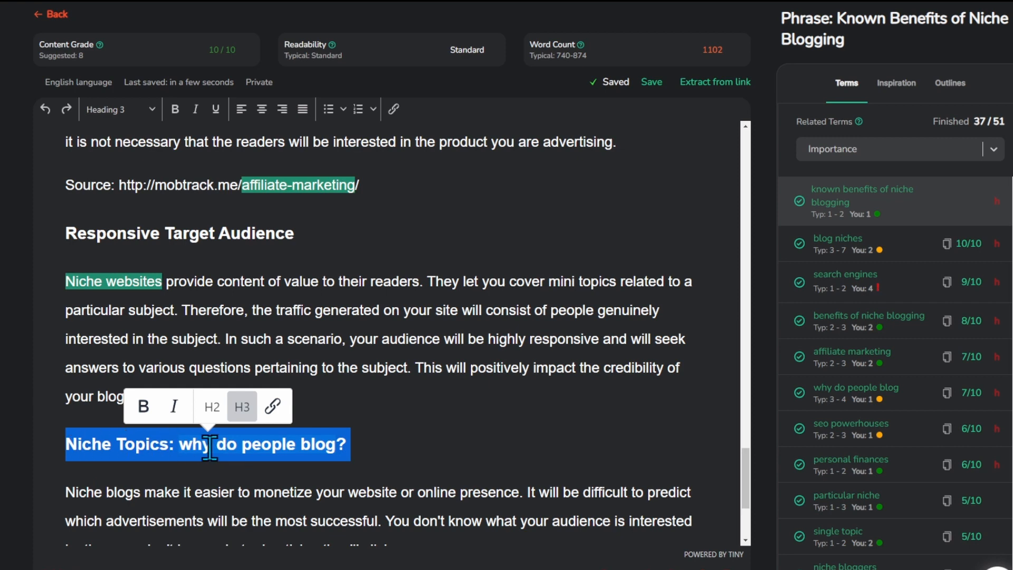
left_click(388, 443)
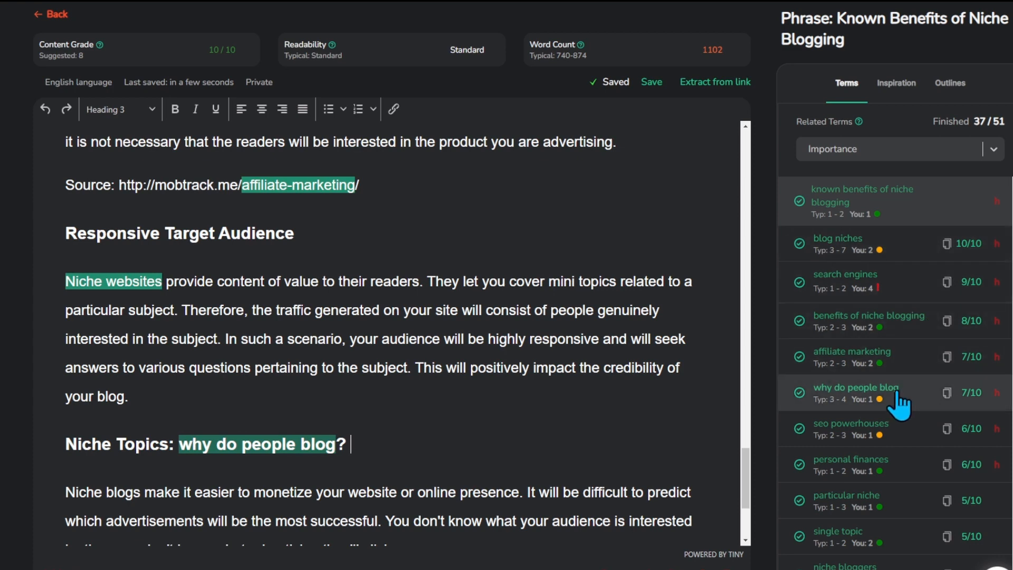
mouse_move(879, 400)
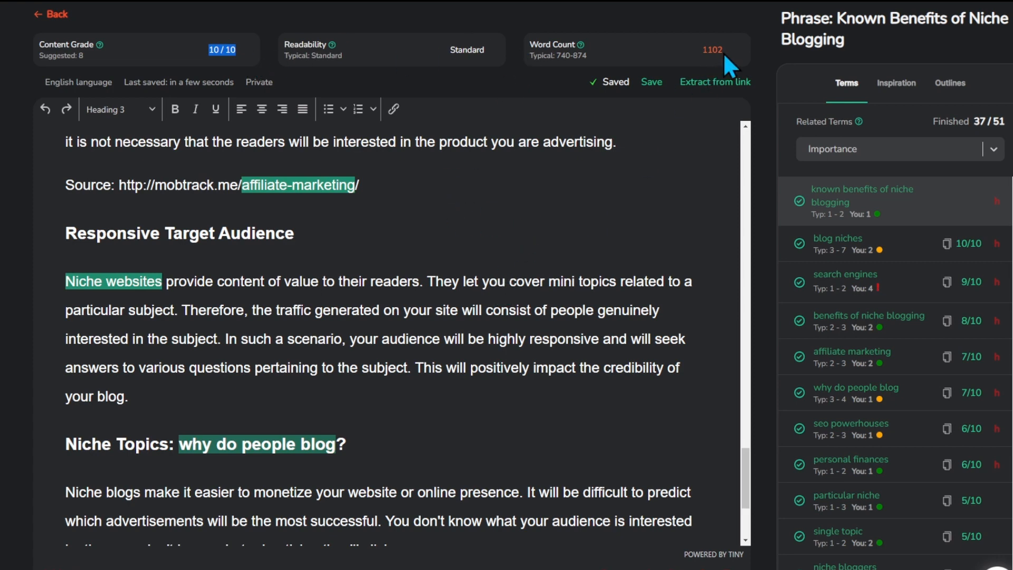
Highlight the word count and review the article's later sections down to its final paragraph
left_click_drag(726, 50, 701, 48)
left_click(414, 449)
scroll(528, 409, "up", 6)
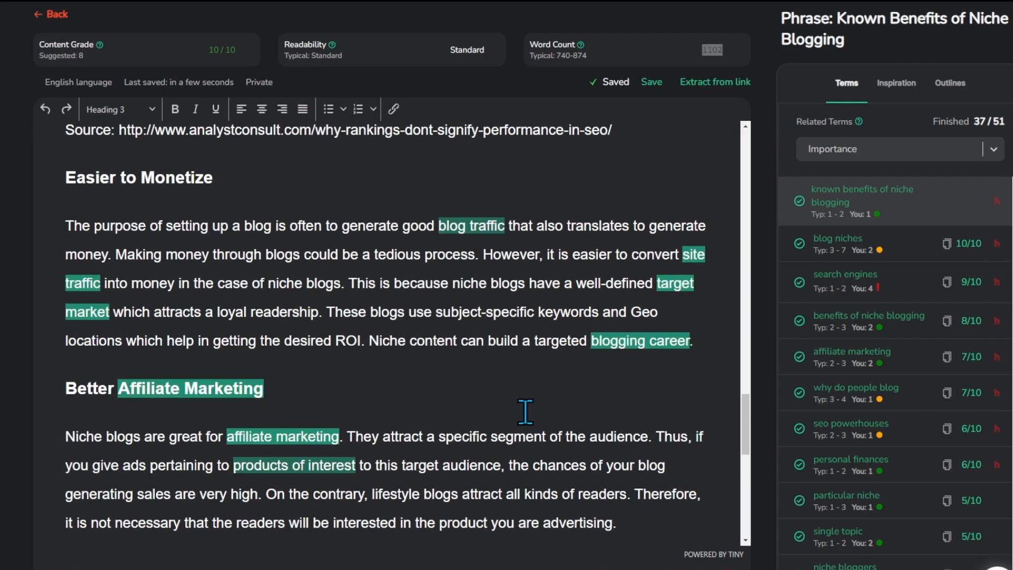
left_click_drag(745, 428, 755, 512)
left_click(485, 177)
left_click(445, 515)
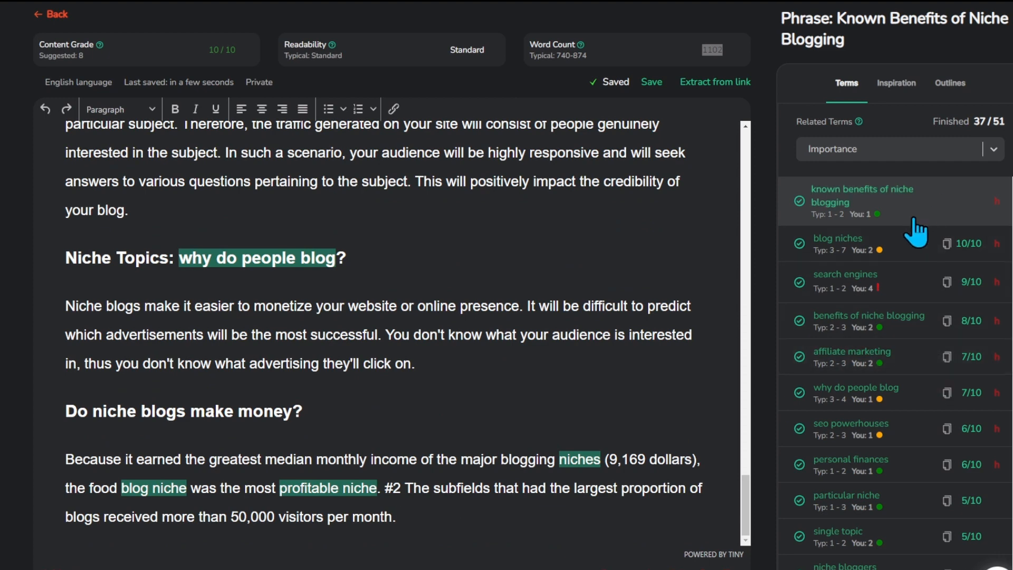
Read the People Also Ask answers to "Why niche is important in blogging?" and "What are the benefits of bloggers?", and view the sub keywords
left_click(897, 84)
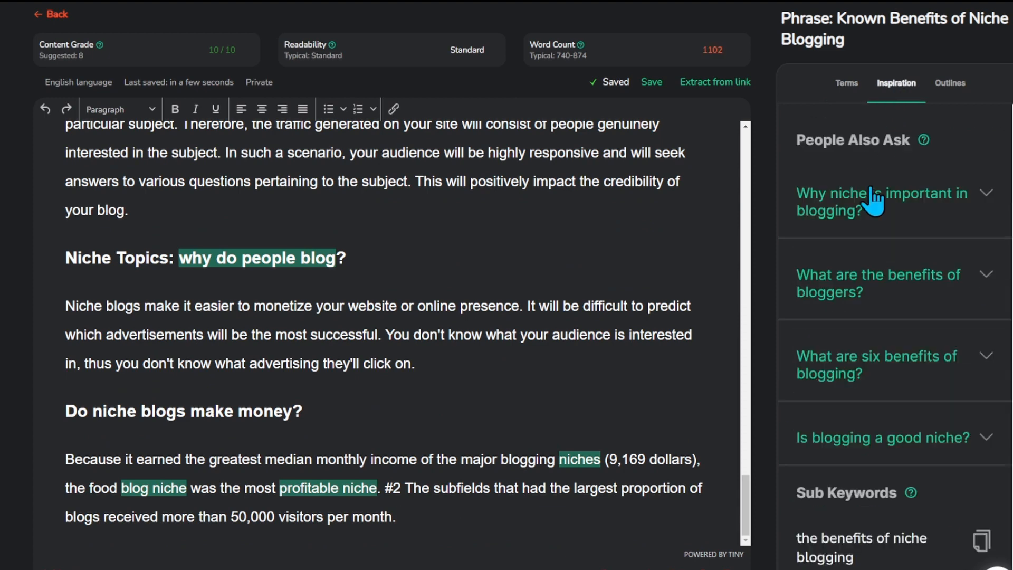
left_click(980, 194)
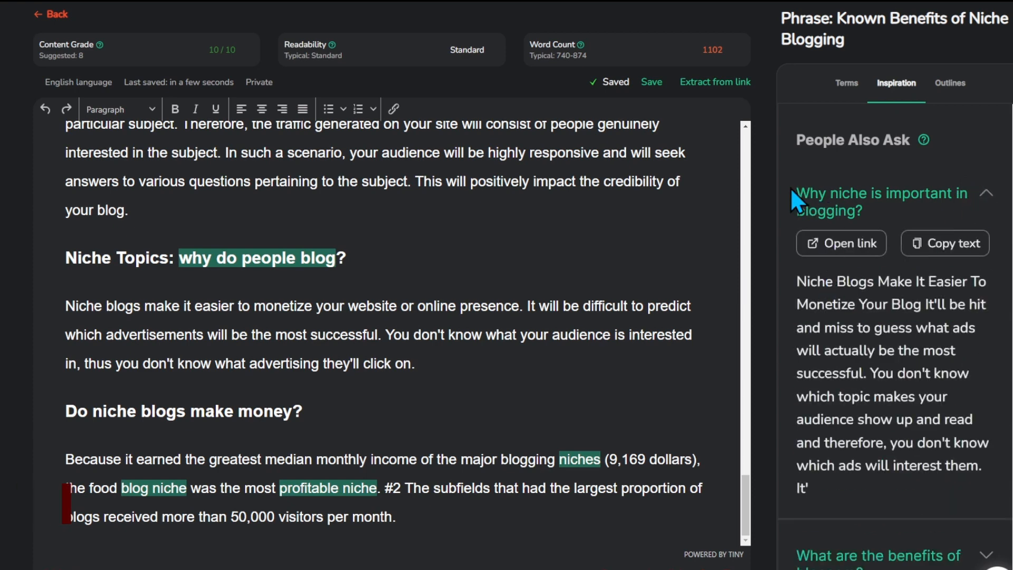
left_click_drag(865, 212, 796, 189)
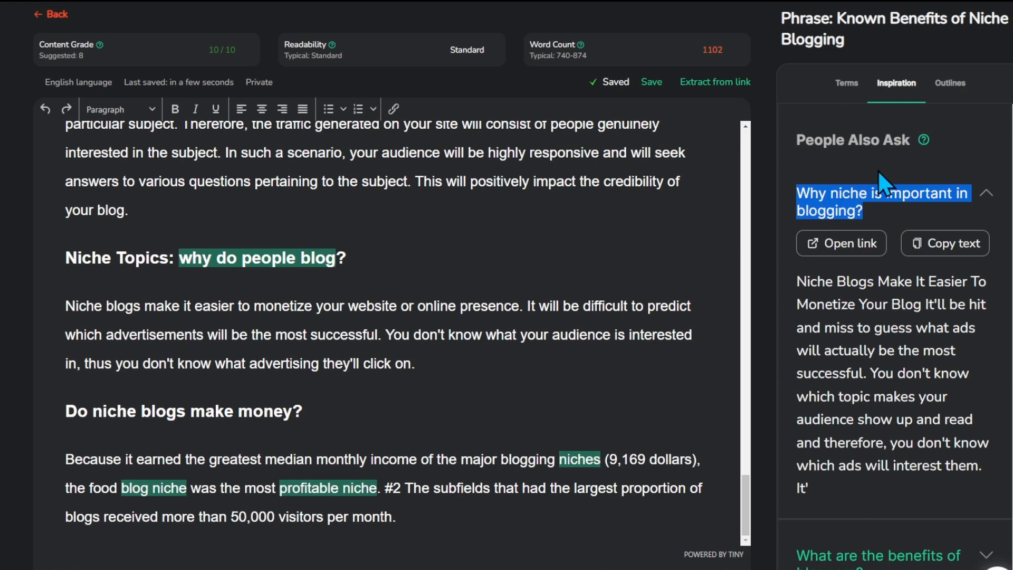
left_click(891, 168)
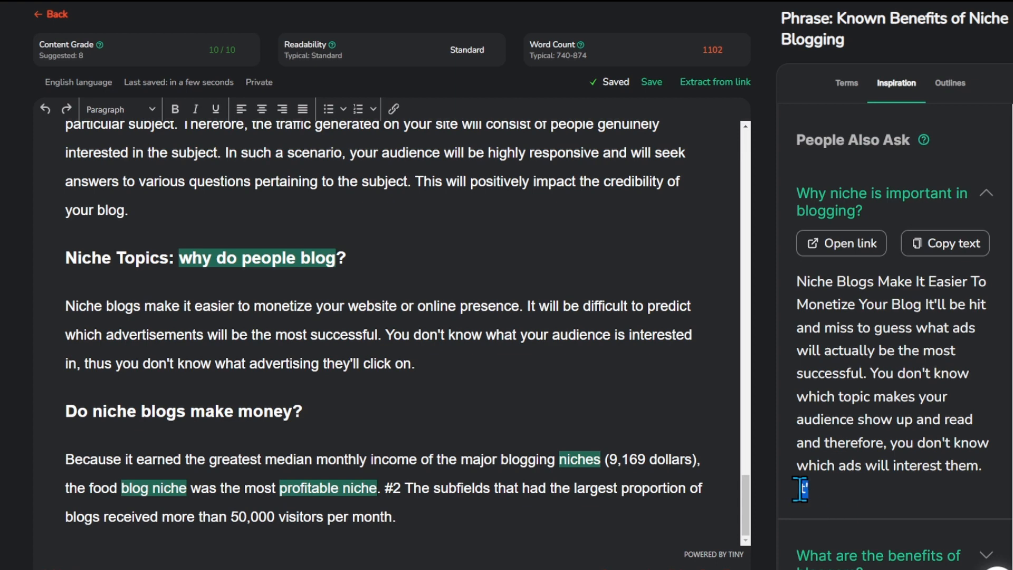
left_click_drag(800, 489, 791, 296)
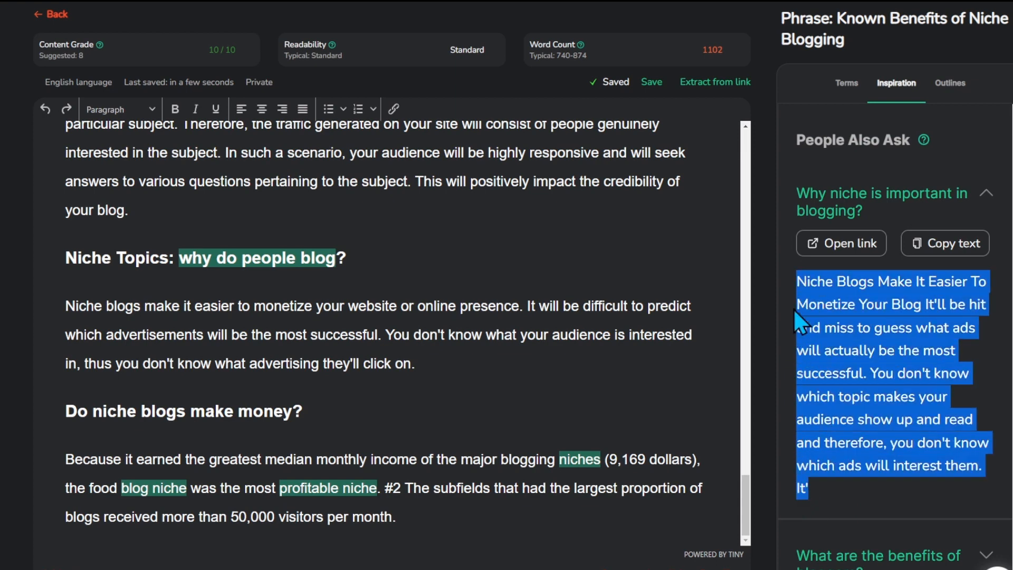
left_click_drag(827, 488, 810, 490)
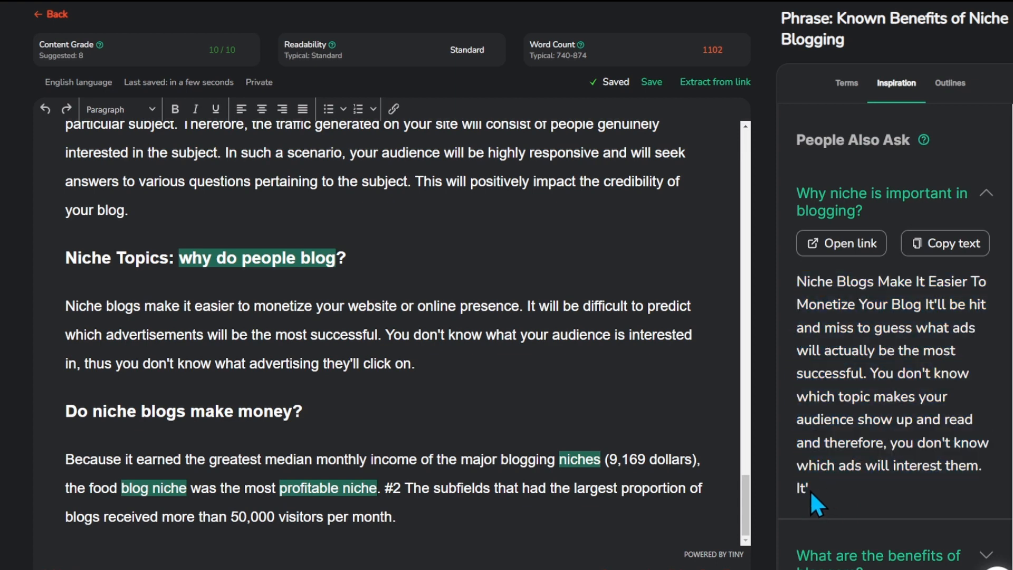
left_click_drag(809, 490, 794, 490)
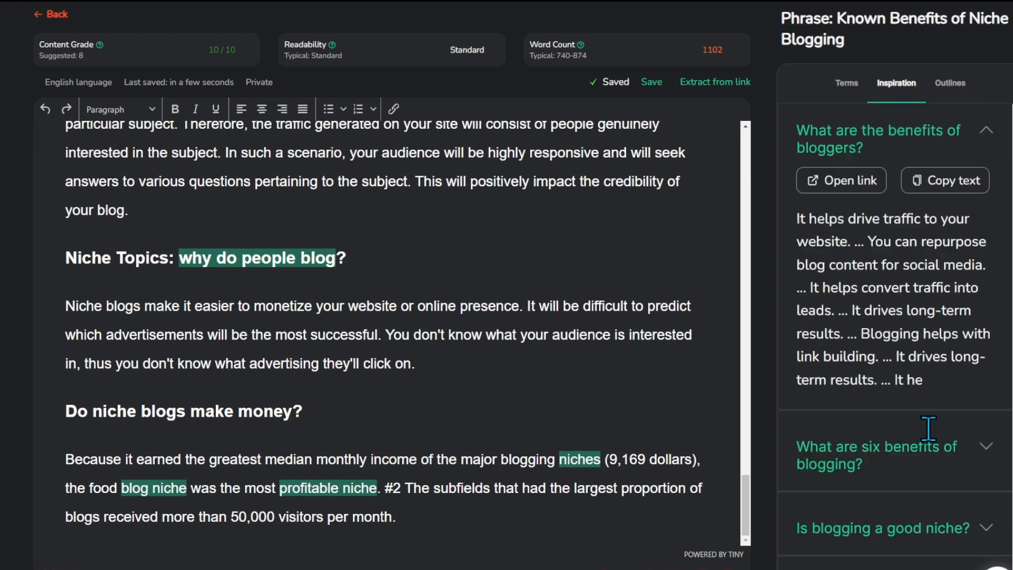
scroll(928, 430, "down", 4)
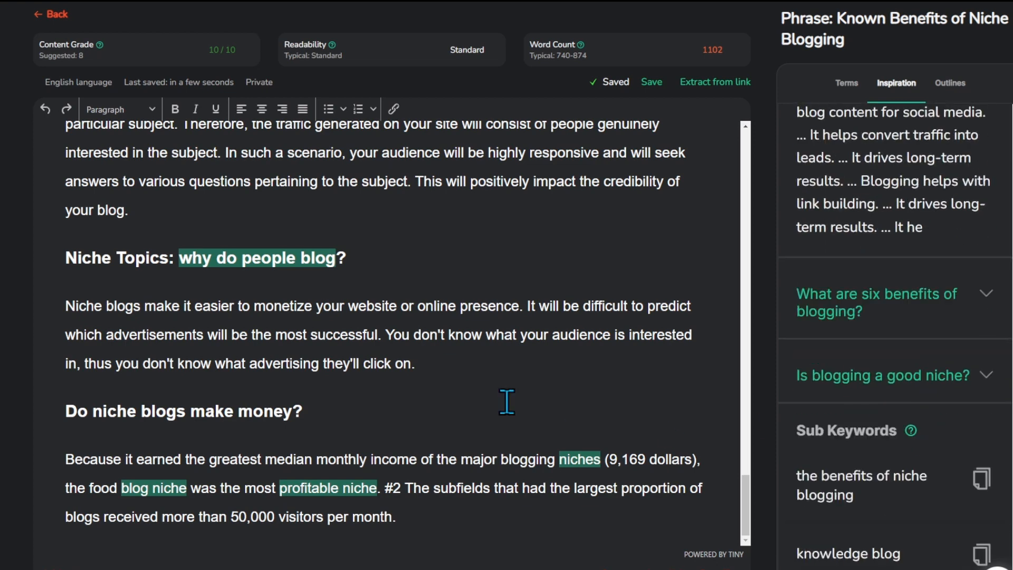
Save the article, view the competitor outlines, and return to the related terms
left_click(643, 84)
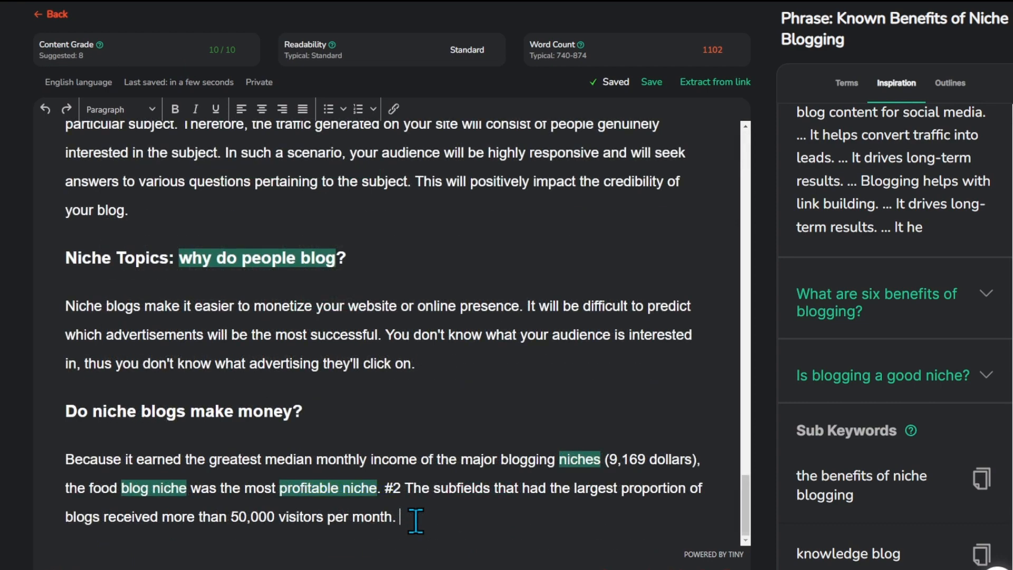
left_click(403, 411)
scroll(936, 412, "up", 10)
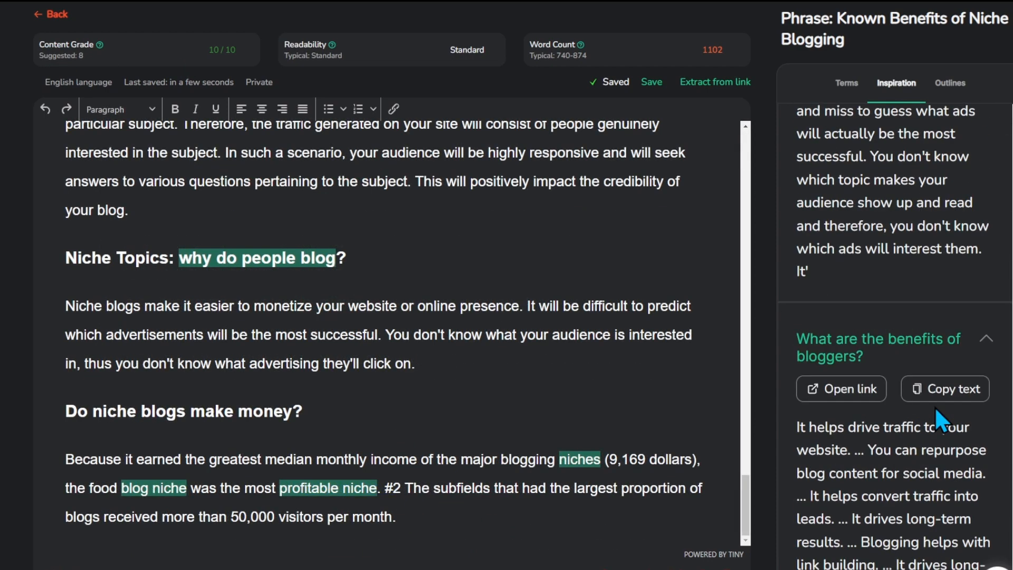
left_click(948, 87)
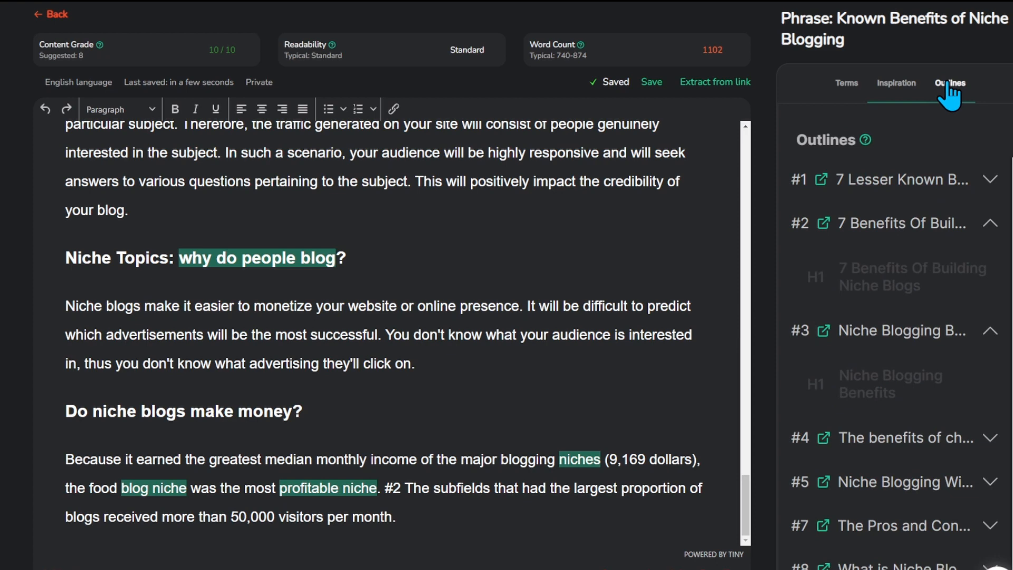
left_click(846, 86)
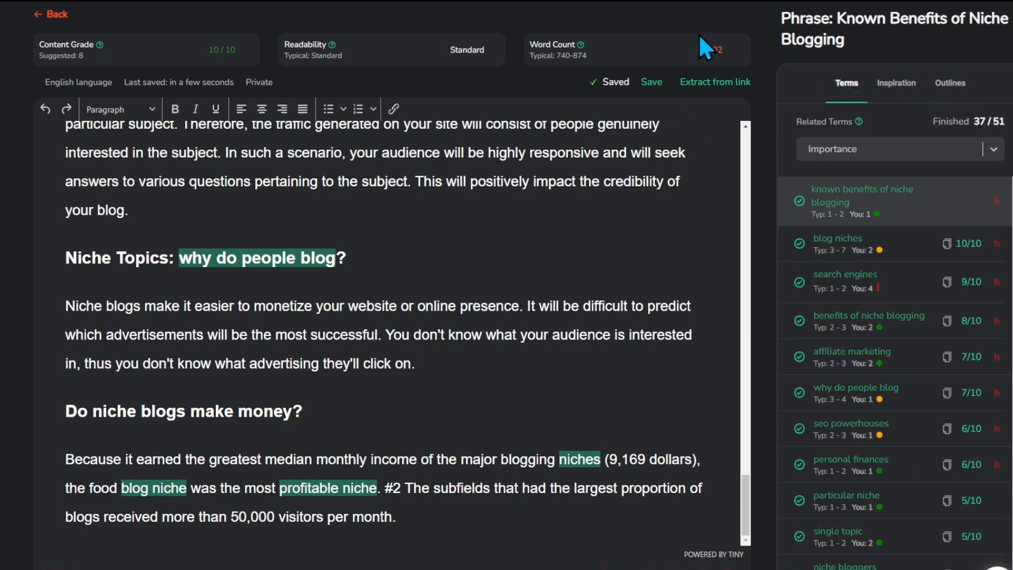
Reset the page zoom and view the Inspiration suggestions for the article
key("ctrl+0")
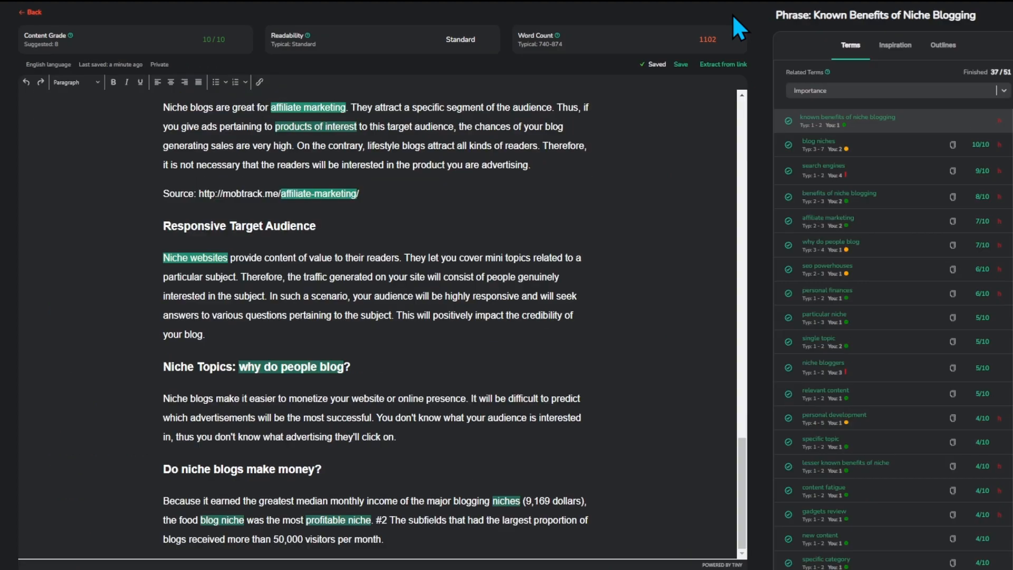
left_click(457, 225)
left_click(894, 44)
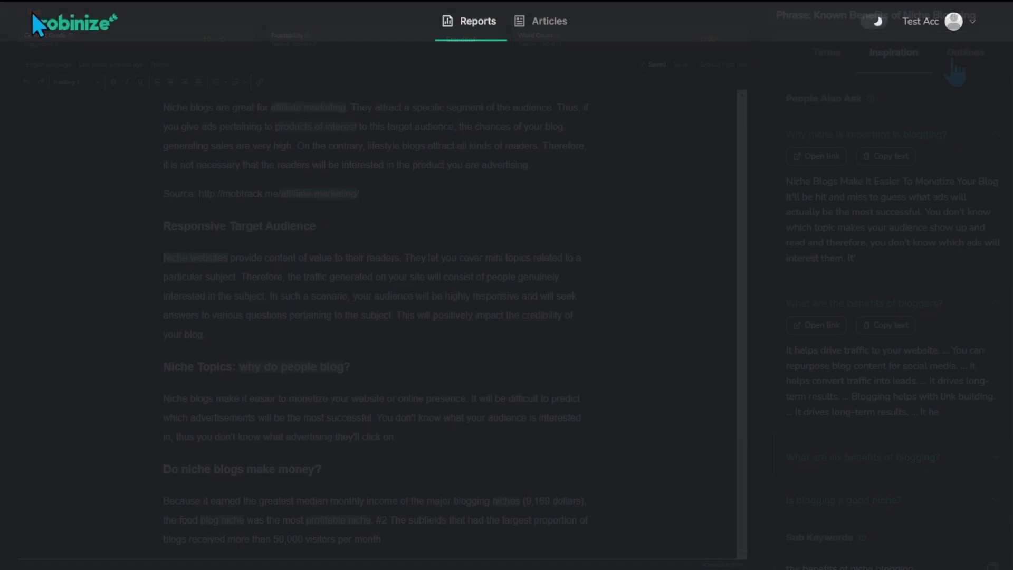
Open the list of saved articles and toggle the interface between dark and light theme
left_click(543, 23)
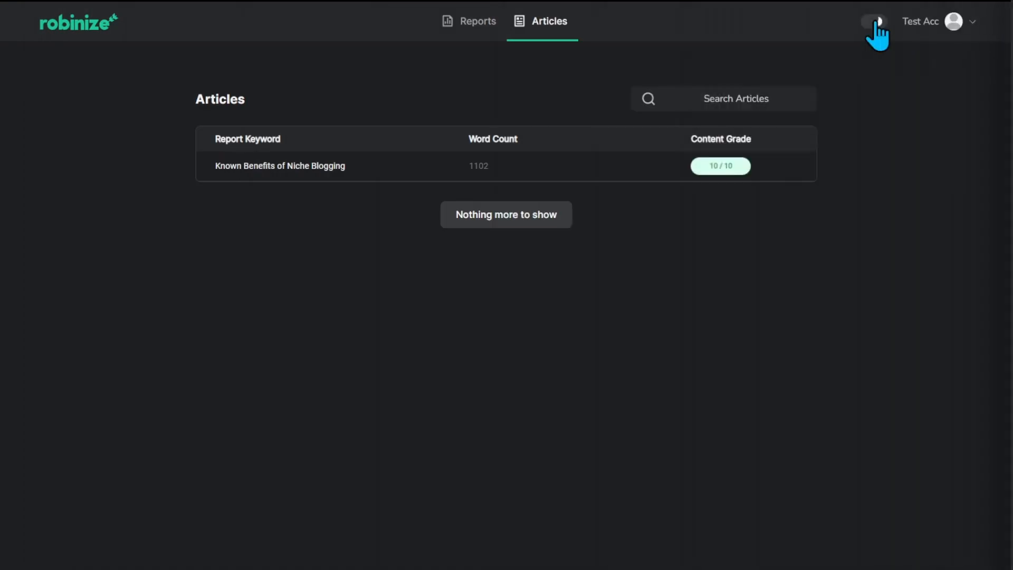
left_click(874, 22)
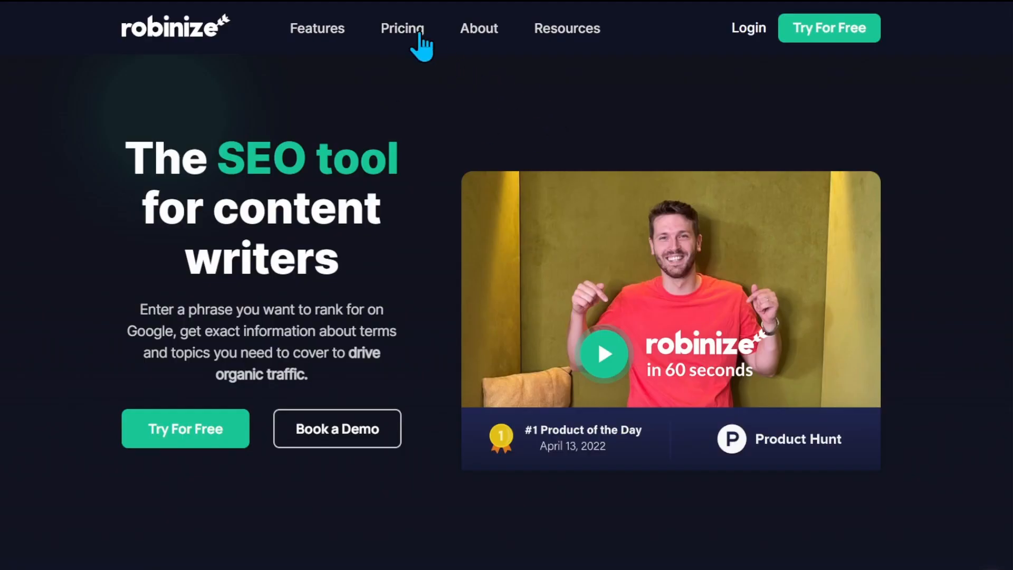
View the annual pricing on the Robinize website and highlight the Team plan's price, user seats and monthly reports
left_click(403, 29)
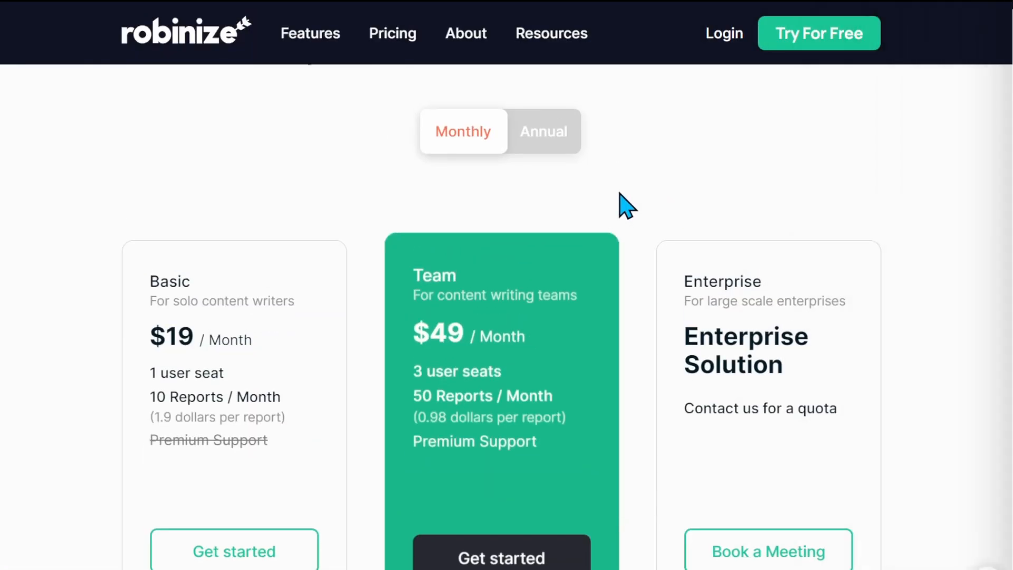
left_click(536, 218)
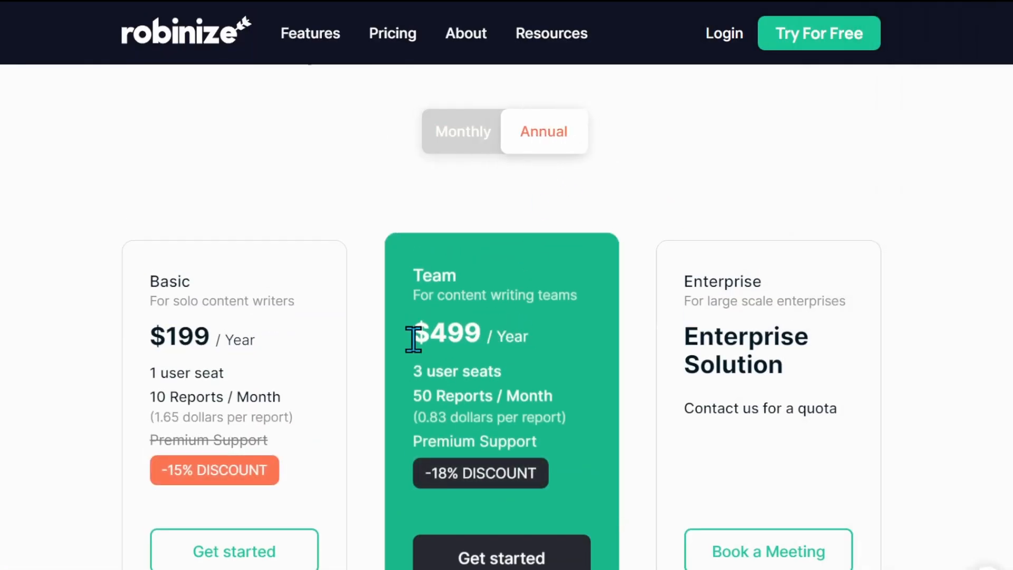
left_click_drag(414, 337, 482, 336)
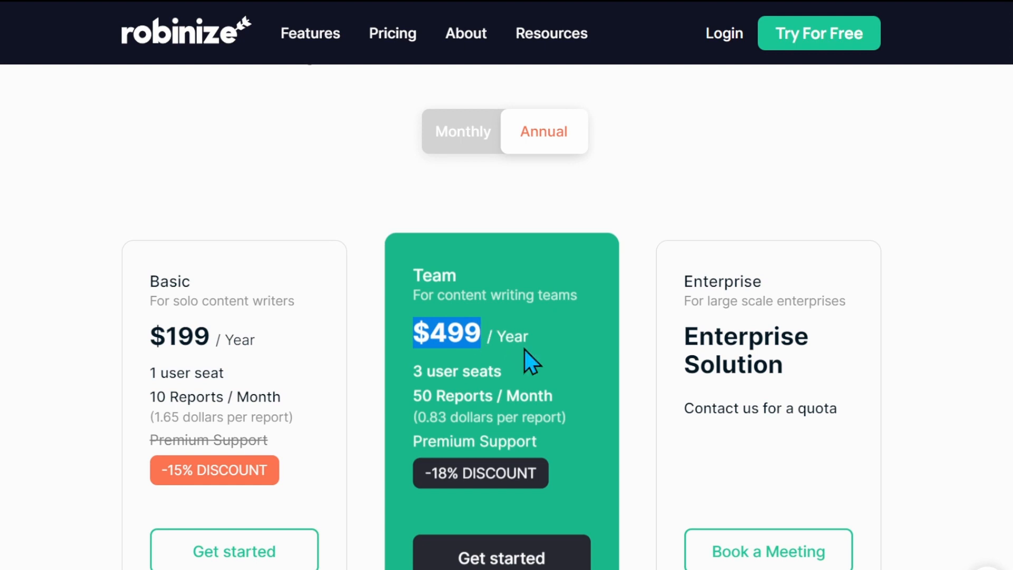
left_click_drag(412, 371, 509, 369)
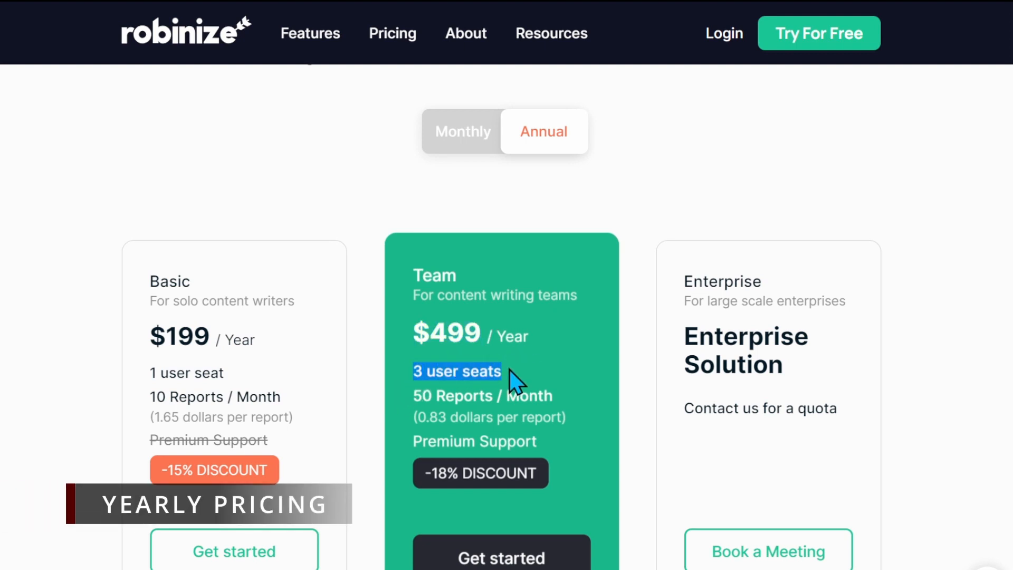
left_click_drag(412, 396, 516, 396)
left_click(560, 400)
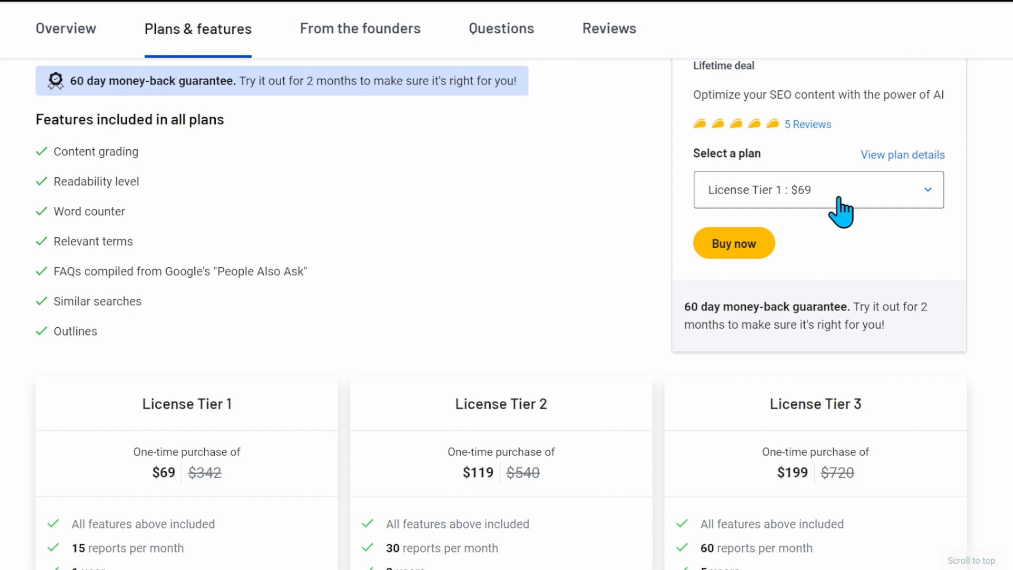
Check the license tiers offered in the lifetime deal's plan selector and highlight the License Tier 1 price in the plan comparison
left_click(841, 211)
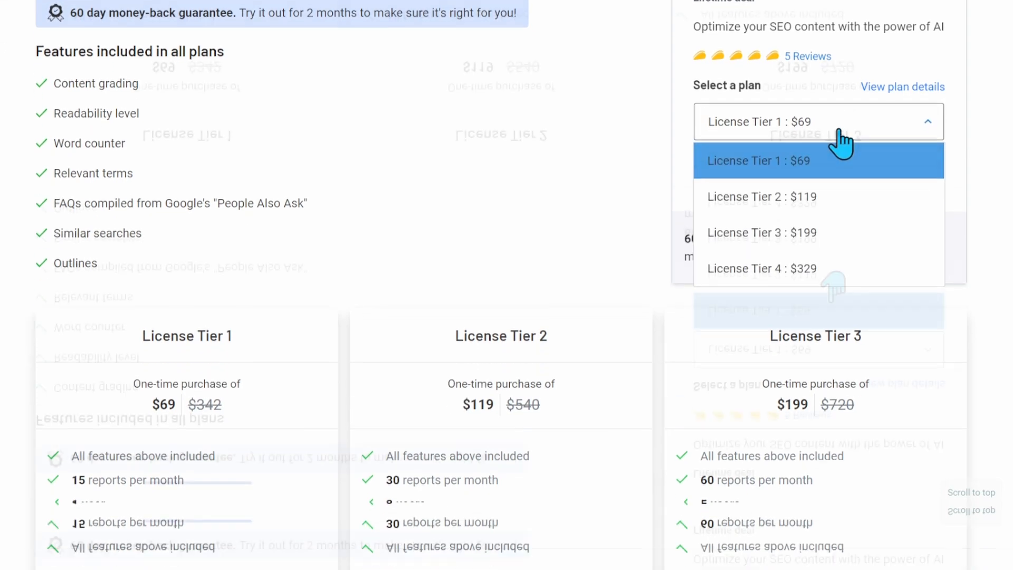
left_click(831, 206)
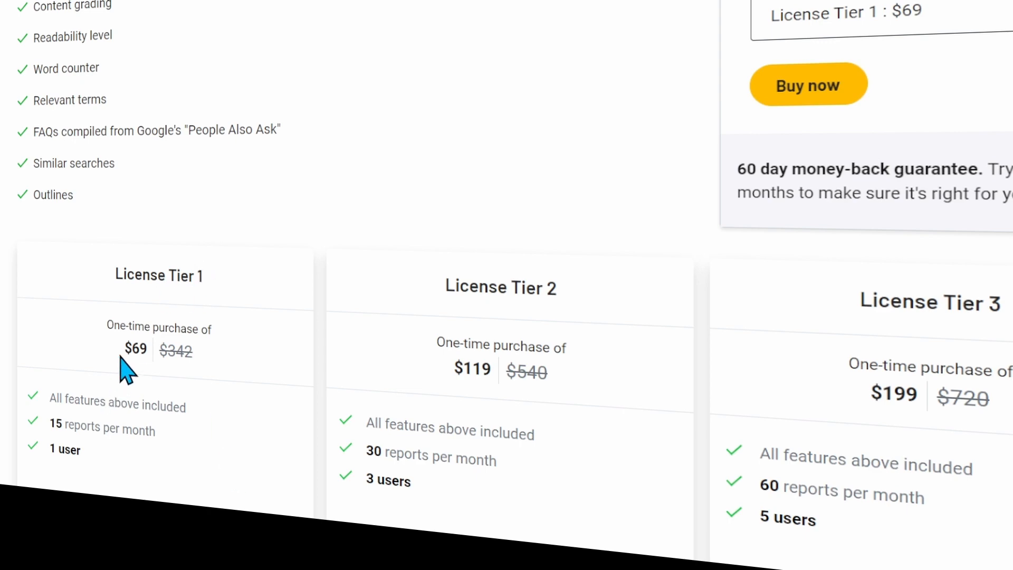
double_click(132, 346)
left_click(168, 409)
scroll(243, 334, "down", 2)
scroll(258, 314, "down", 2)
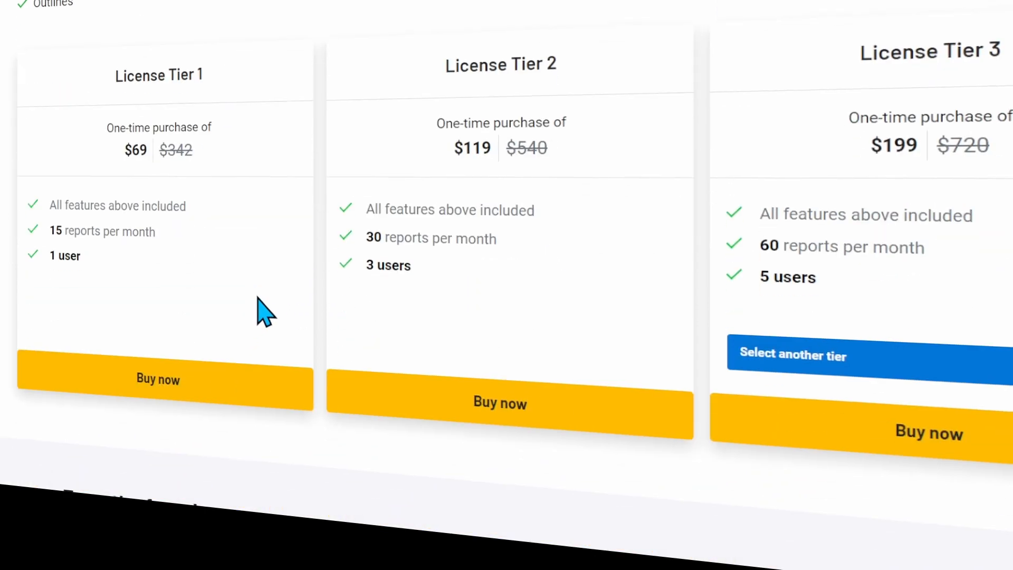
Show License Tier 4 in the third plan card and highlight its price, monthly reports and user allowance
left_click(974, 378)
left_click(876, 421)
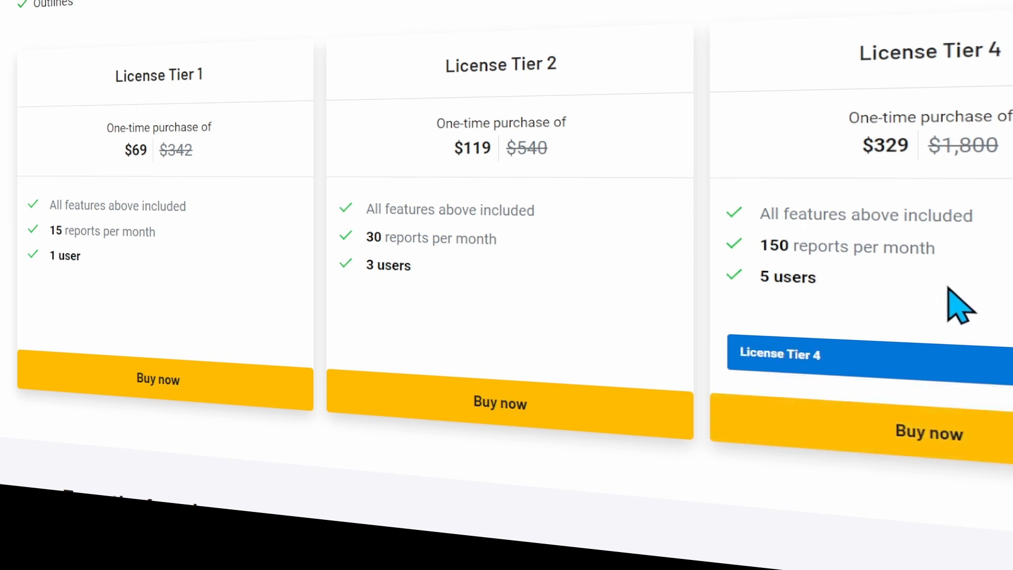
left_click_drag(862, 141, 918, 145)
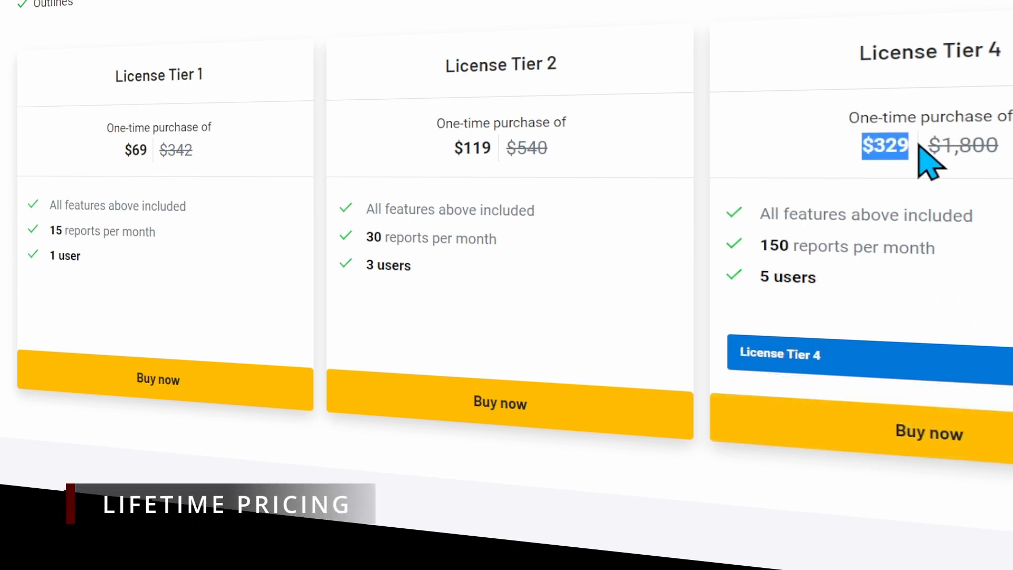
left_click(886, 143)
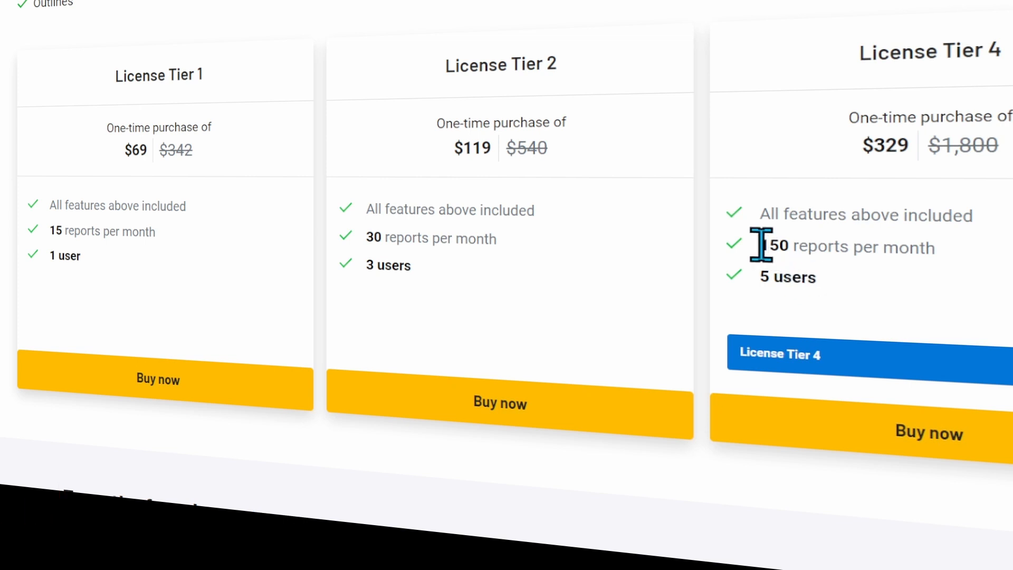
left_click_drag(762, 244, 997, 264)
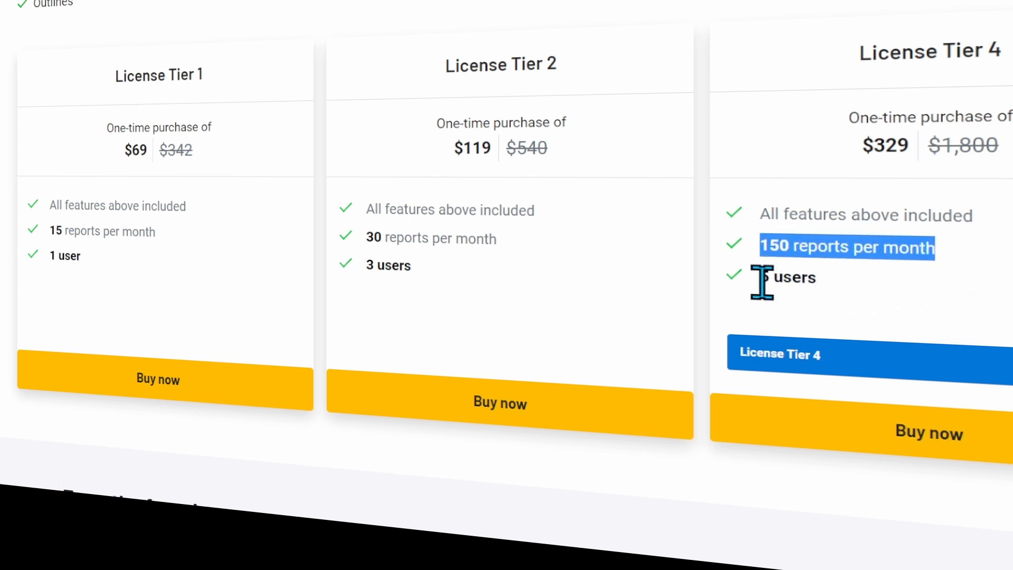
left_click_drag(760, 278, 831, 293)
left_click(848, 286)
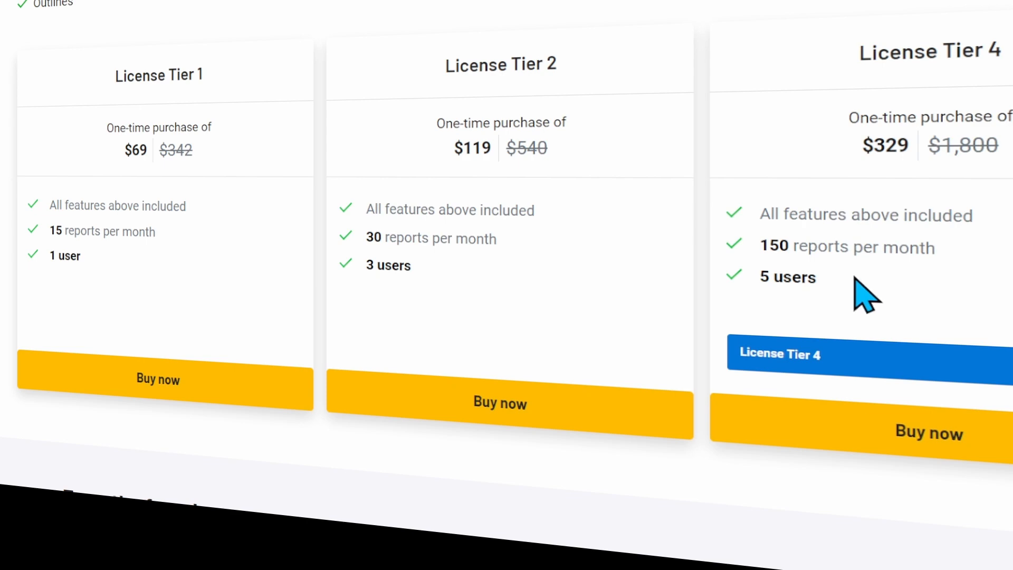
left_click_drag(907, 144, 868, 141)
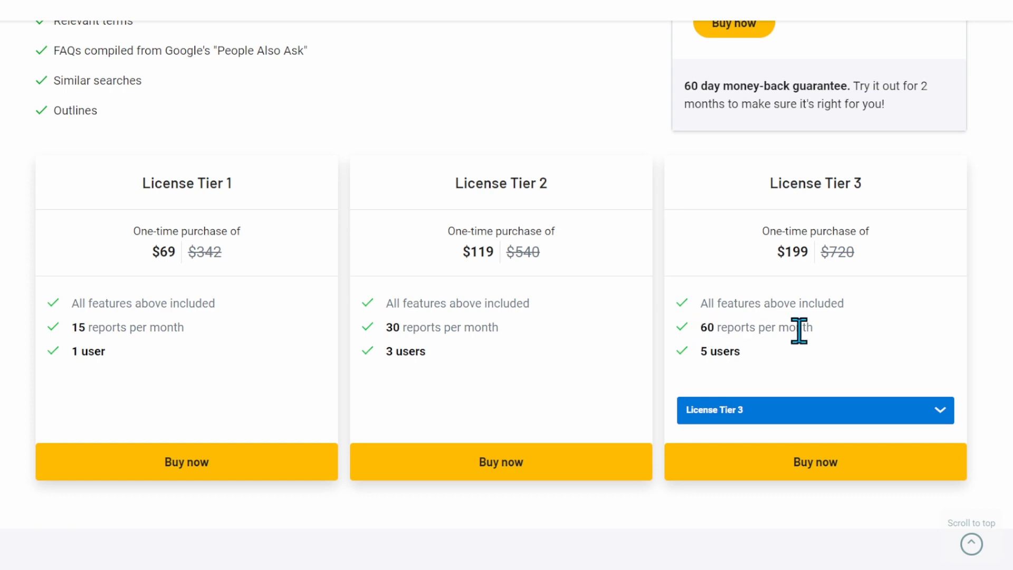
Highlight License Tier 3's user allowance, then switch that card to License Tier 4 to compare its user allowance
left_click_drag(741, 351, 695, 352)
left_click(762, 356)
left_click(778, 422)
left_click(712, 464)
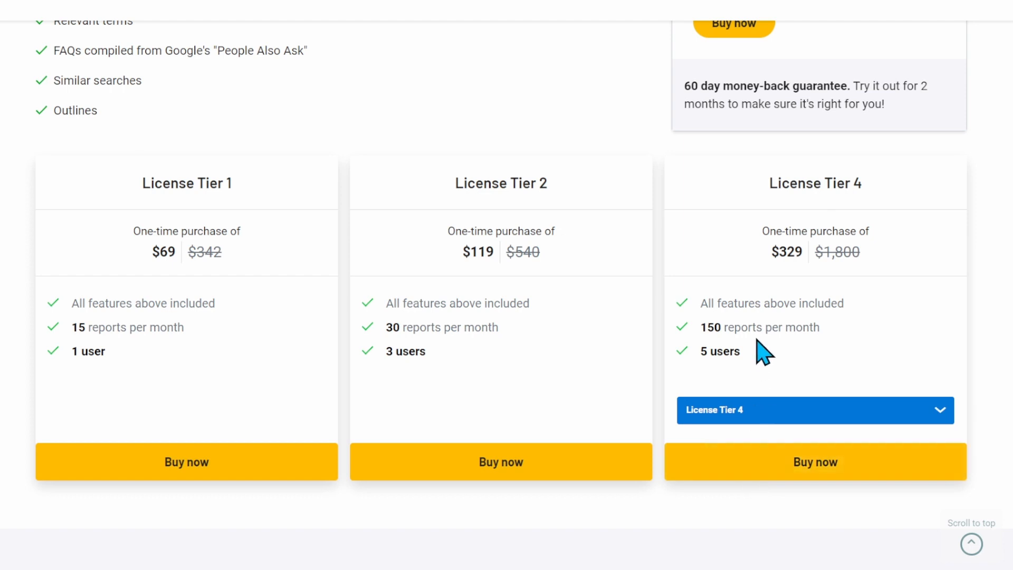
mouse_move(743, 357)
left_mouse_down()
mouse_move(701, 362)
mouse_move(749, 355)
left_mouse_up()
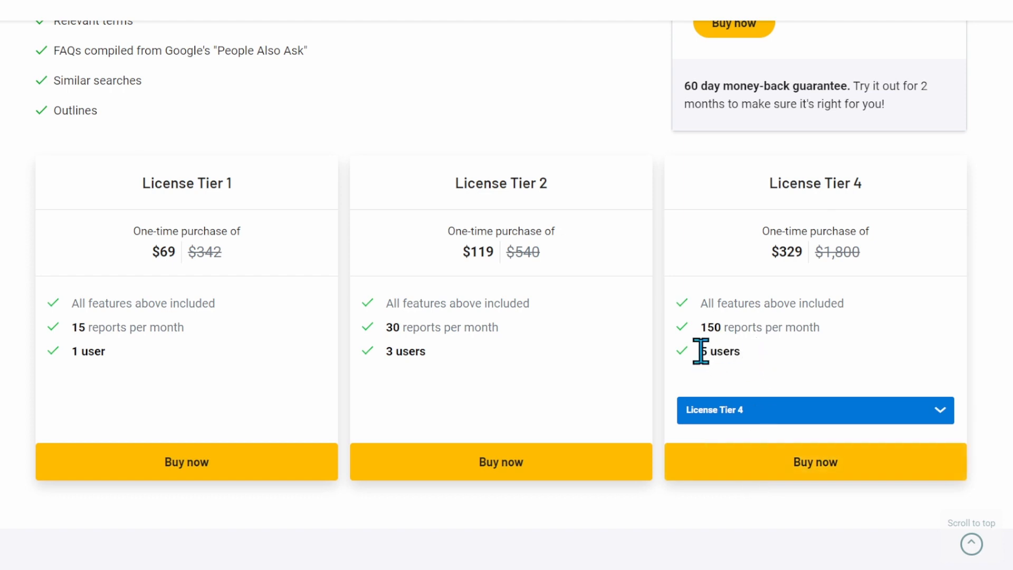